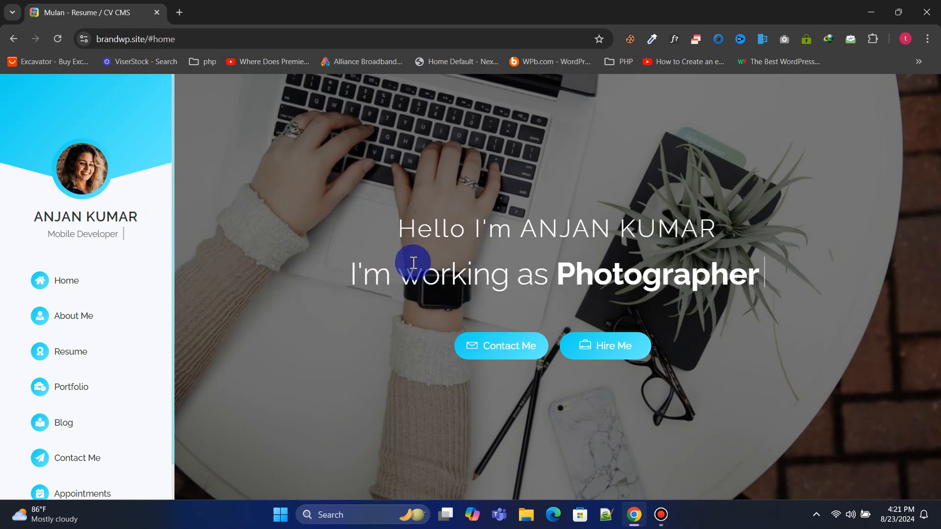
Open the About Me section and scroll through its content
left_click(87, 325)
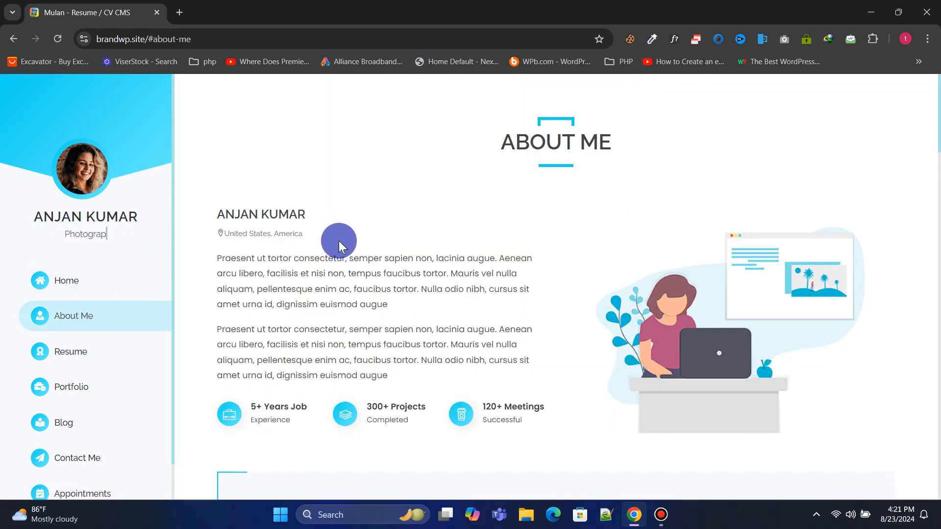
scroll(502, 175, "down", 1)
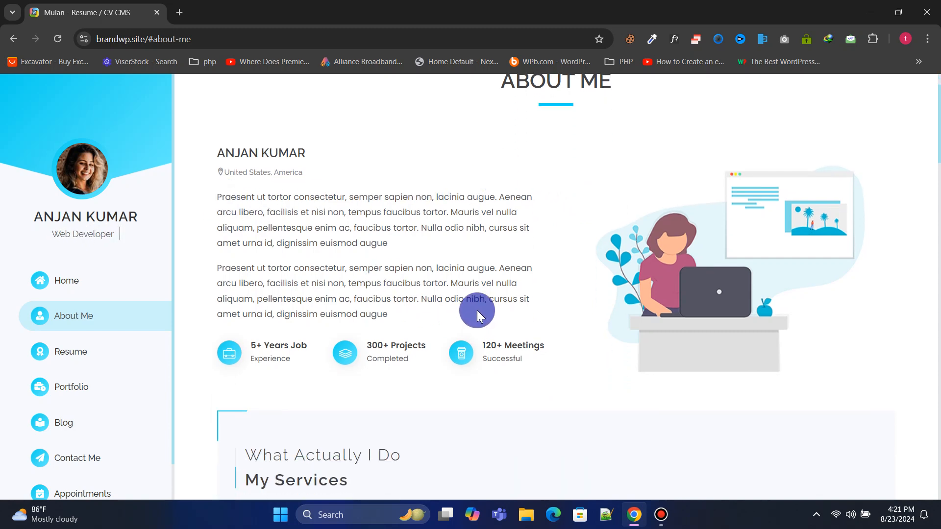
scroll(490, 292, "down", 1)
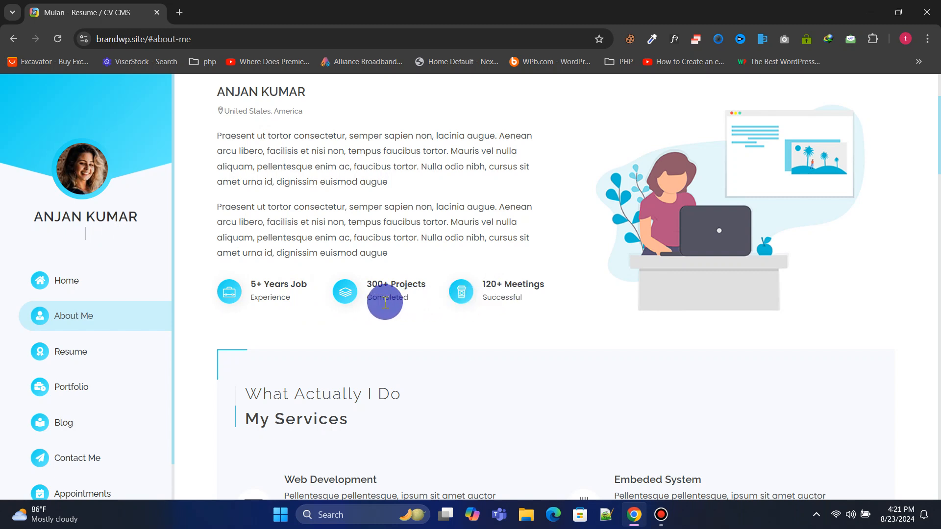
scroll(384, 302, "down", 6)
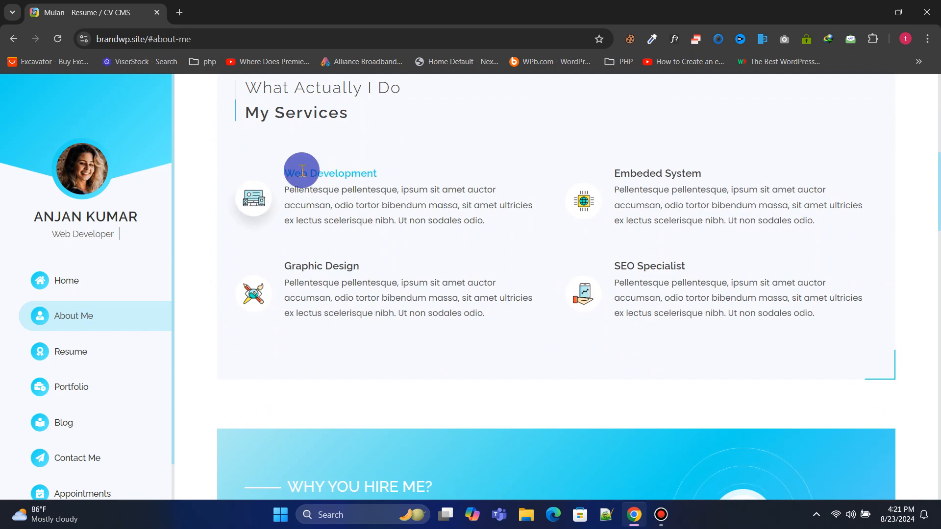
scroll(309, 172, "up", 1)
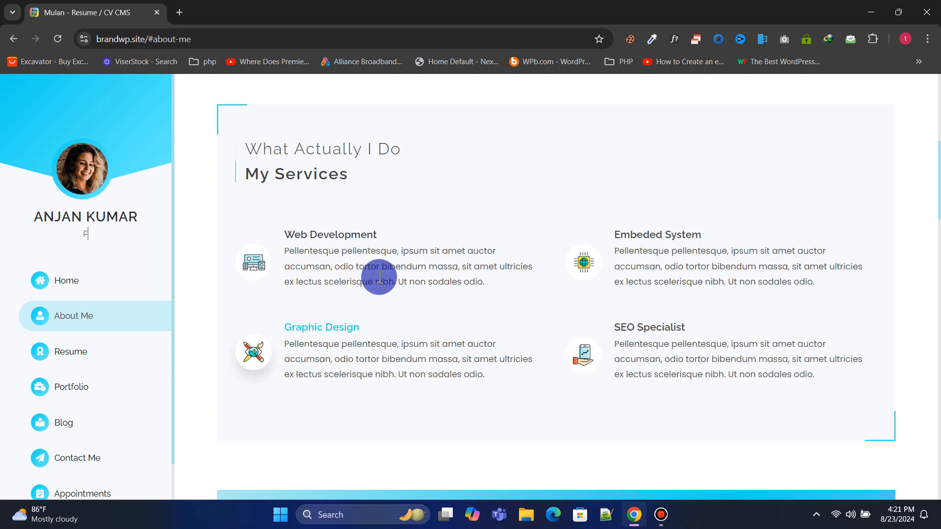
scroll(390, 254, "down", 6)
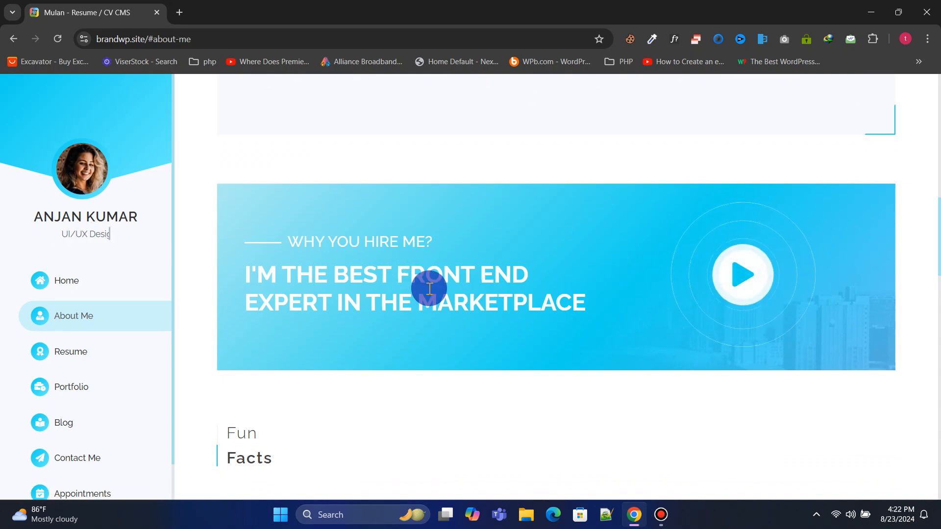
scroll(557, 275, "down", 5)
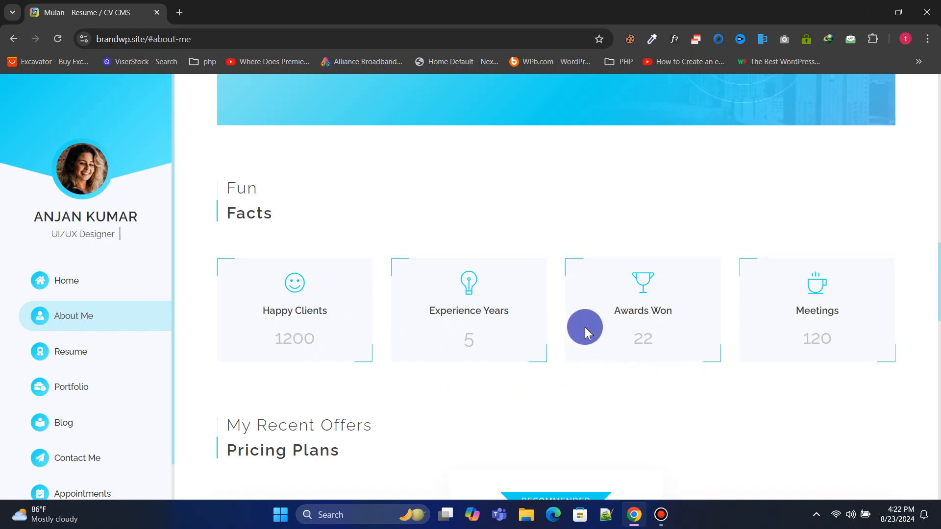
scroll(586, 326, "down", 6)
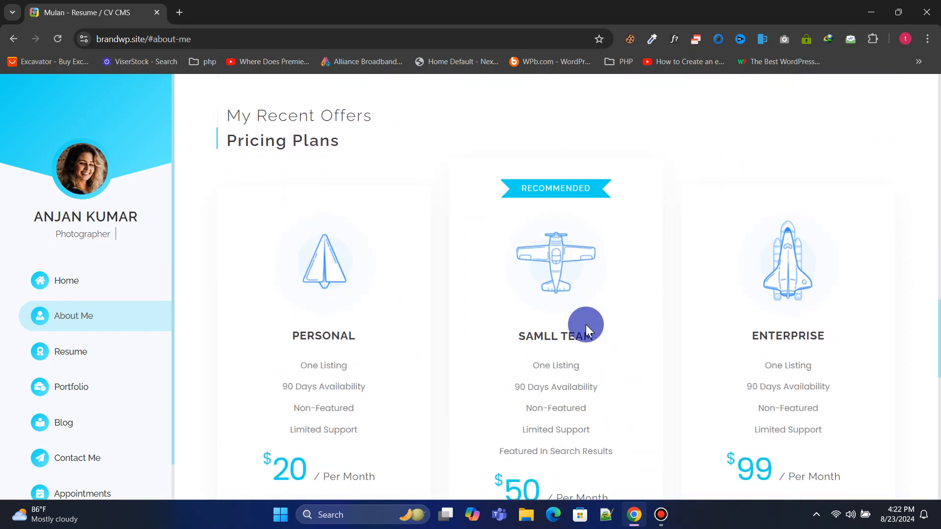
scroll(500, 300, "down", 1)
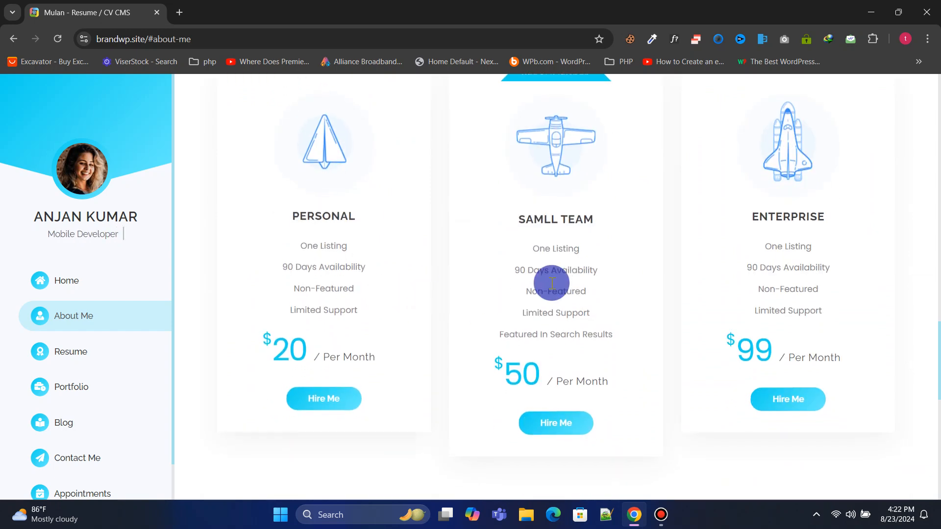
scroll(351, 288, "up", 1)
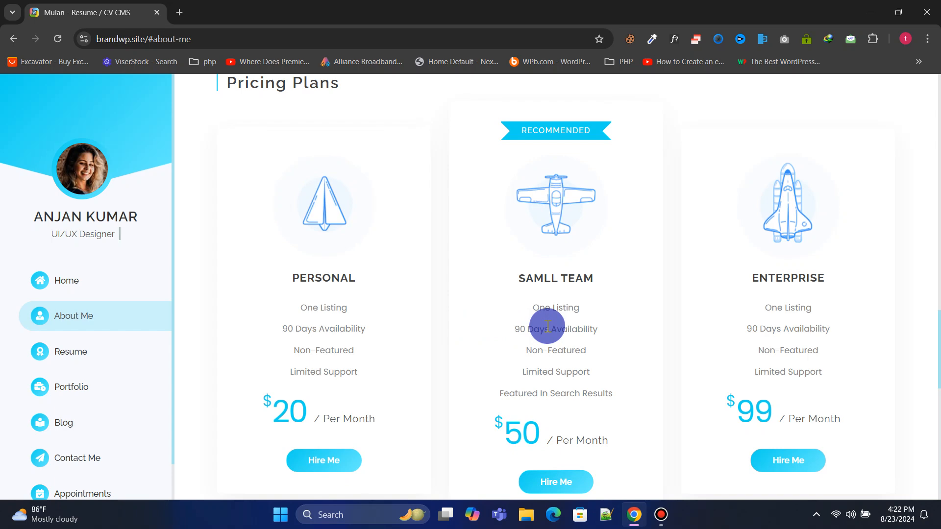
scroll(548, 326, "down", 7)
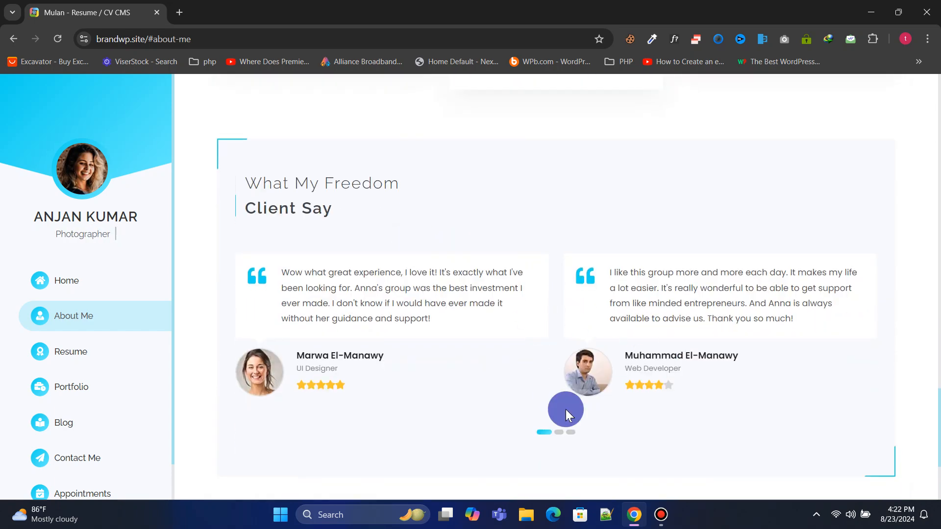
Flip the testimonials carousel back and forth, settling on the second page
left_click(558, 433)
left_click_drag(678, 330, 304, 329)
left_click_drag(699, 316, 734, 318)
left_click_drag(406, 311, 681, 313)
left_click_drag(372, 320, 658, 310)
left_click_drag(324, 316, 687, 314)
left_click_drag(711, 312, 473, 313)
left_click_drag(683, 326, 451, 324)
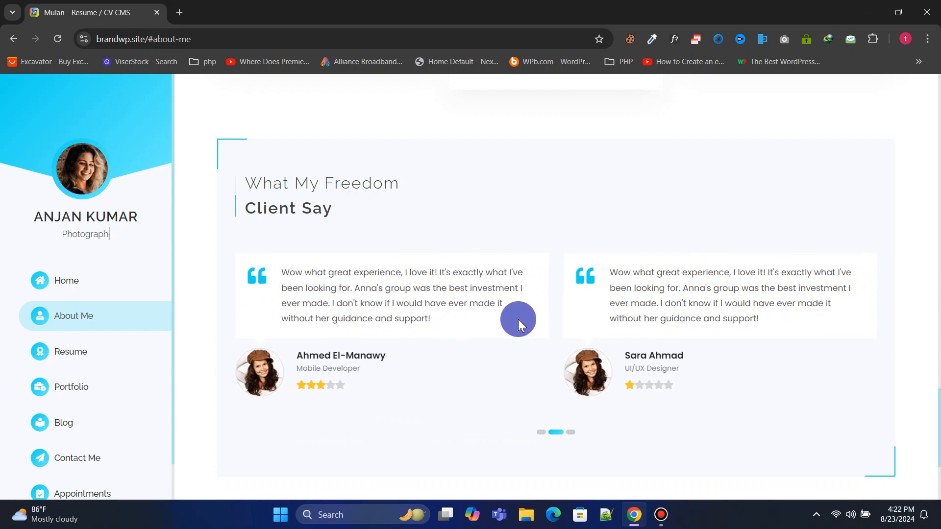
Swipe the client logos carousel until Pixar leads, then go to the Resume section
scroll(519, 319, "down", 3)
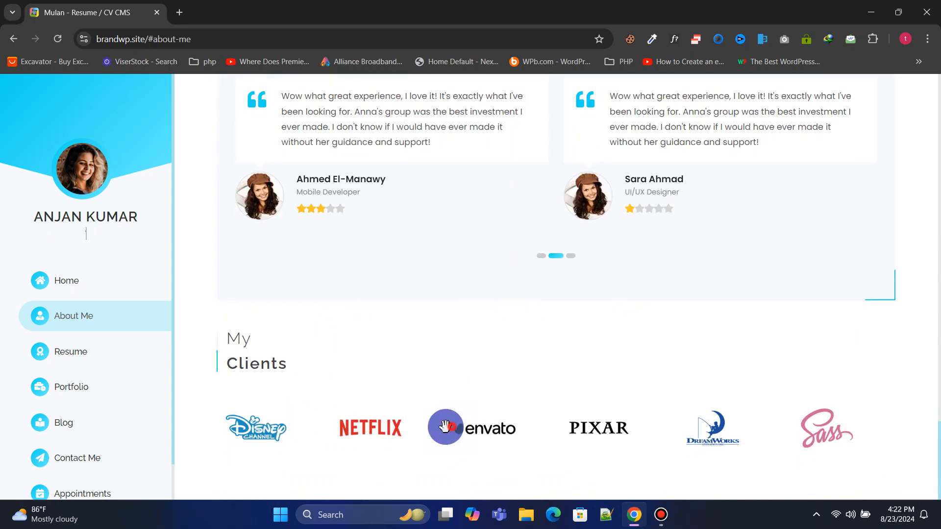
left_click_drag(452, 427, 279, 428)
left_click_drag(627, 432, 252, 437)
left_click_drag(485, 433, 278, 435)
left_click_drag(398, 435, 834, 437)
left_click_drag(483, 435, 746, 432)
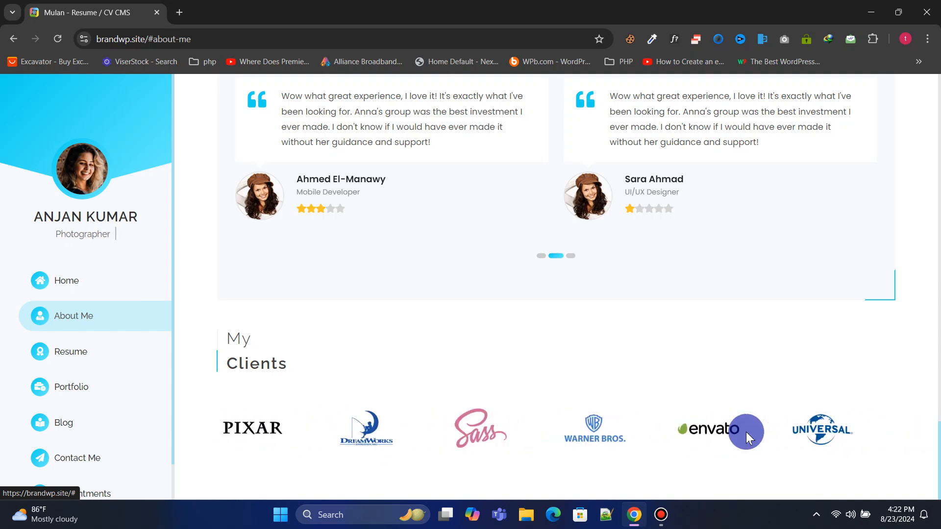
left_click(122, 352)
scroll(609, 227, "down", 1)
scroll(889, 185, "up", 1)
scroll(492, 278, "down", 7)
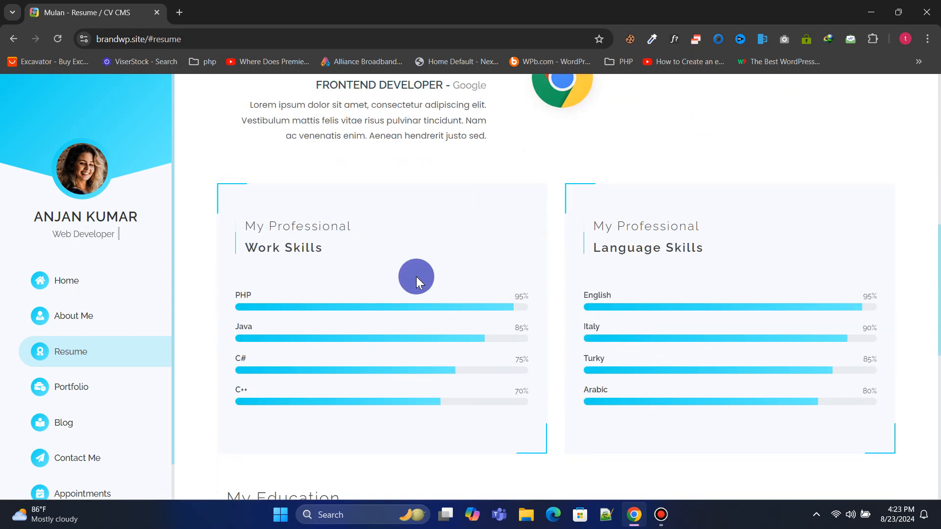
scroll(452, 254, "down", 2)
scroll(451, 257, "down", 3)
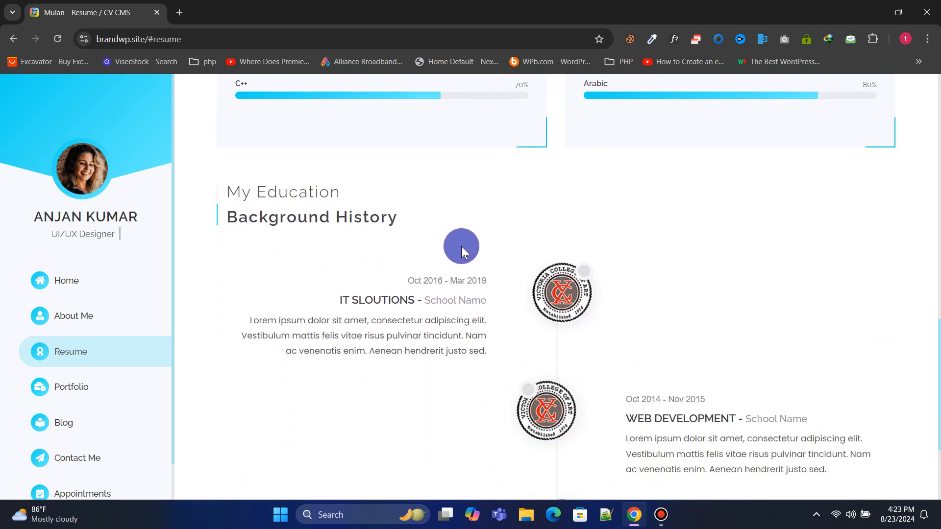
scroll(493, 259, "down", 1)
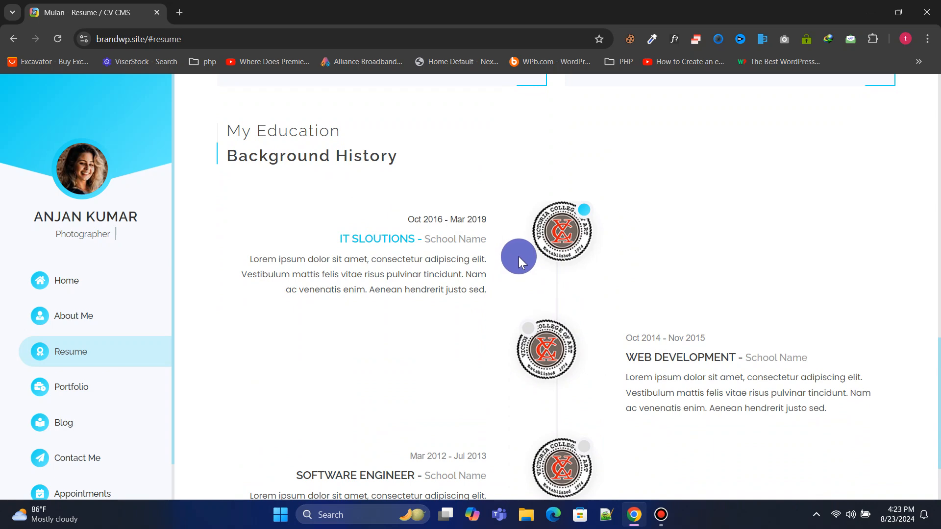
scroll(518, 257, "down", 2)
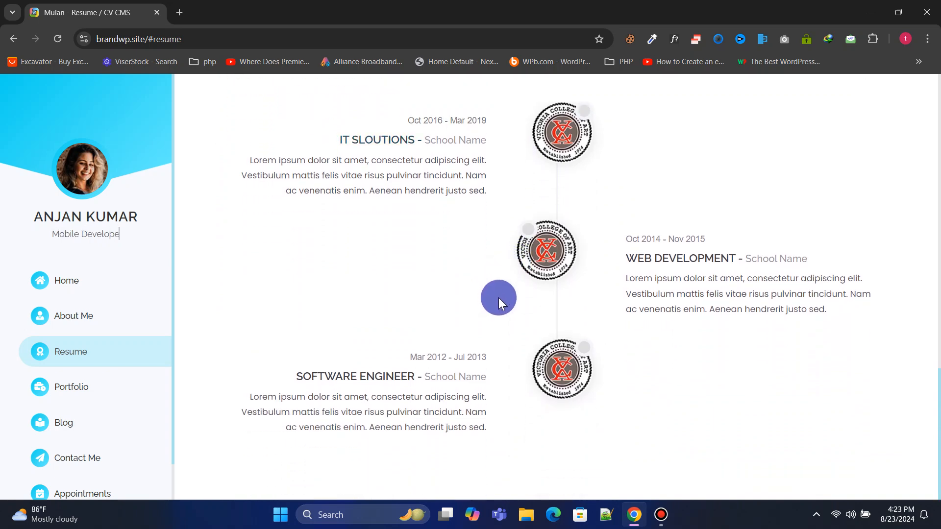
left_click(112, 394)
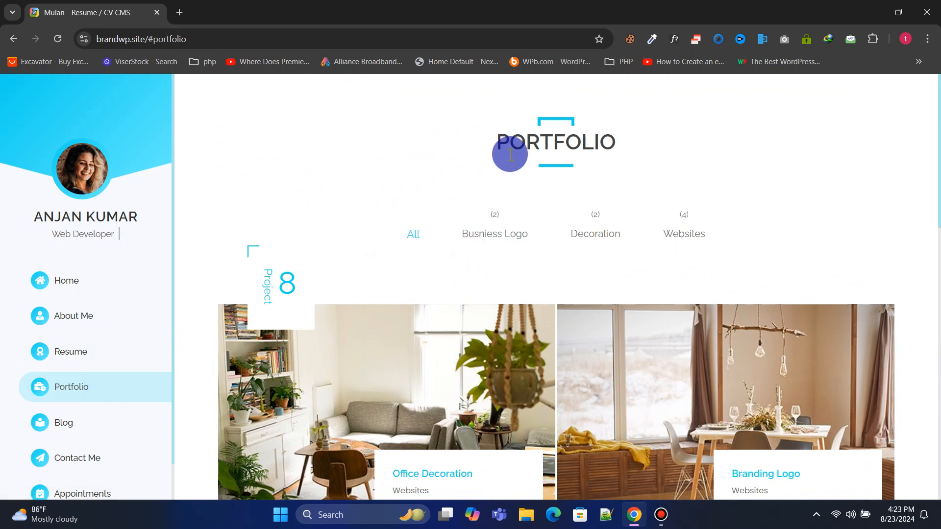
Scroll the portfolio grid and filter it by Busniess Logo, Decoration and Websites
scroll(405, 204, "down", 3)
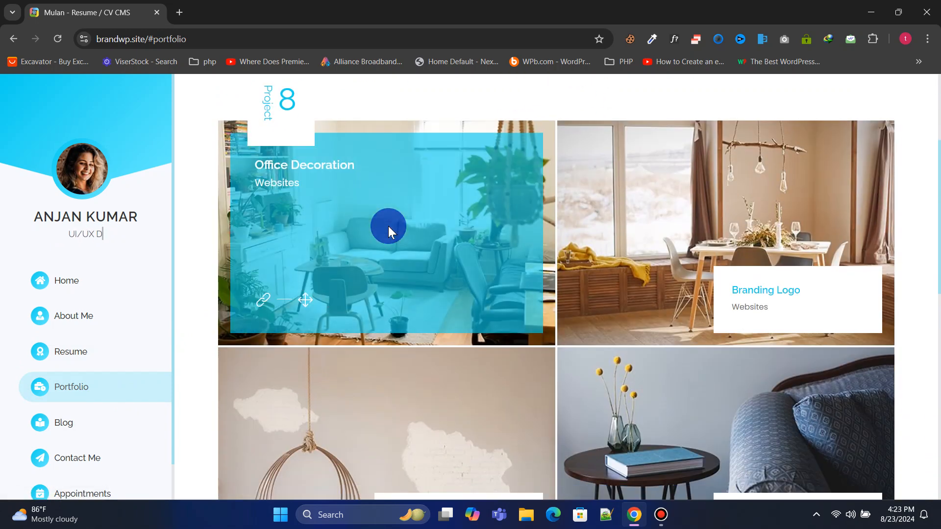
scroll(434, 389, "down", 10)
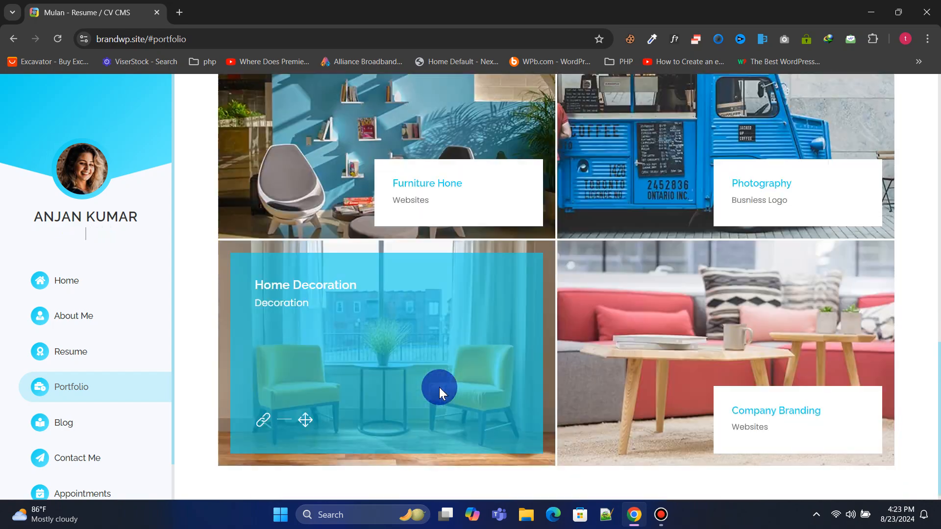
scroll(441, 387, "up", 10)
scroll(441, 387, "up", 3)
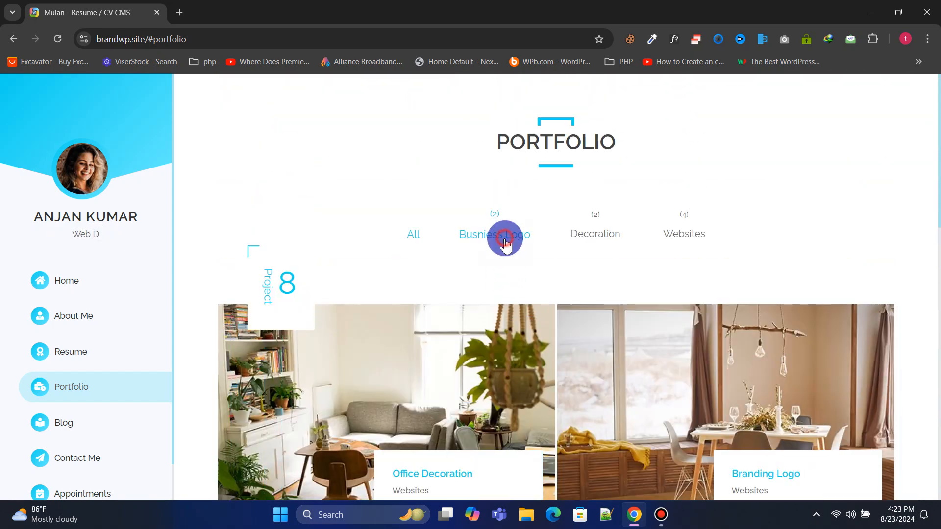
left_click(505, 235)
left_click(609, 230)
left_click(679, 231)
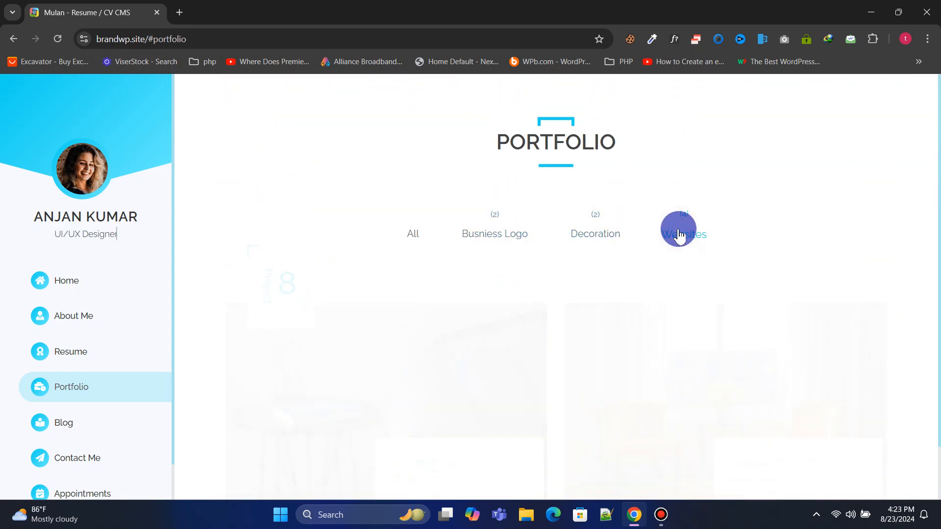
left_click(608, 232)
left_click(512, 227)
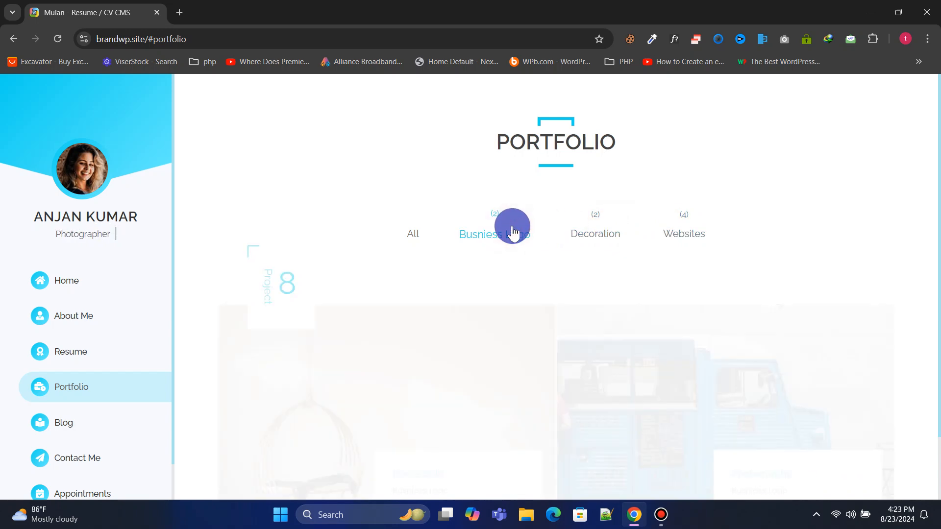
Scroll further down the portfolio, then open the Blog section
scroll(464, 218, "down", 2)
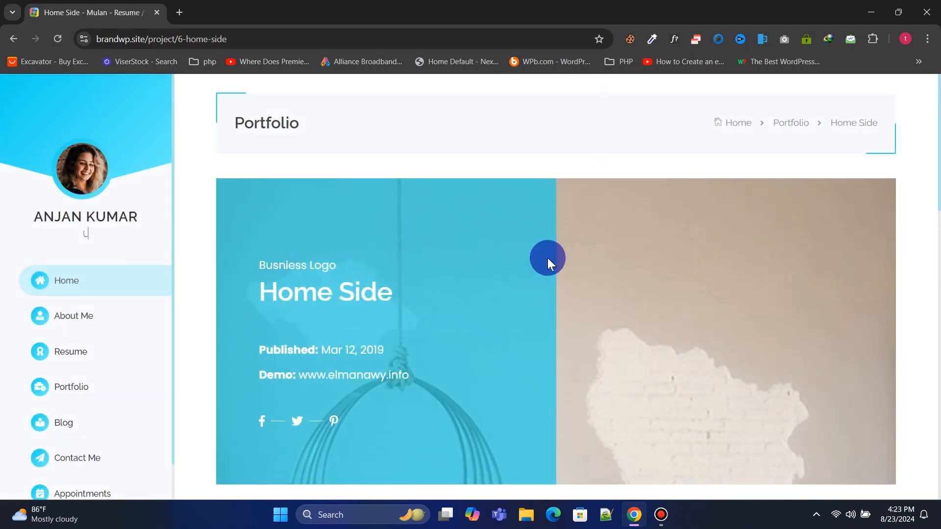
left_click_drag(938, 162, 922, 195)
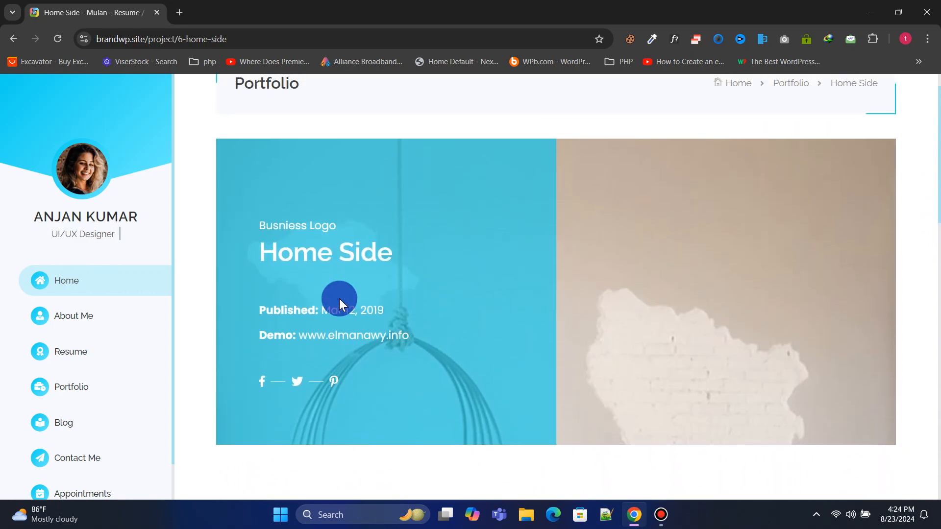
left_click(82, 422)
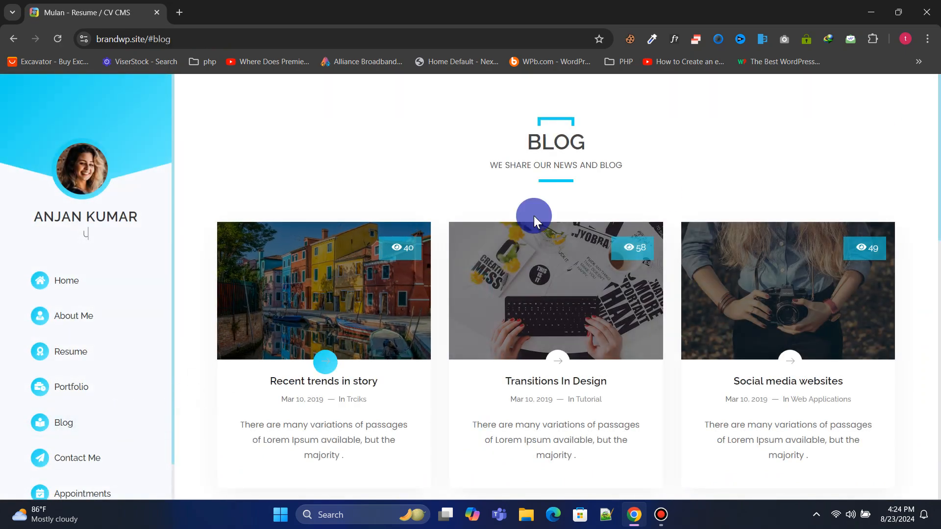
Open the full blog listing and read the 'Recent trends in story' post
left_click_drag(939, 160, 939, 430)
left_click(521, 449)
mouse_move(939, 161)
left_mouse_down()
mouse_move(939, 444)
mouse_move(937, 162)
left_mouse_up()
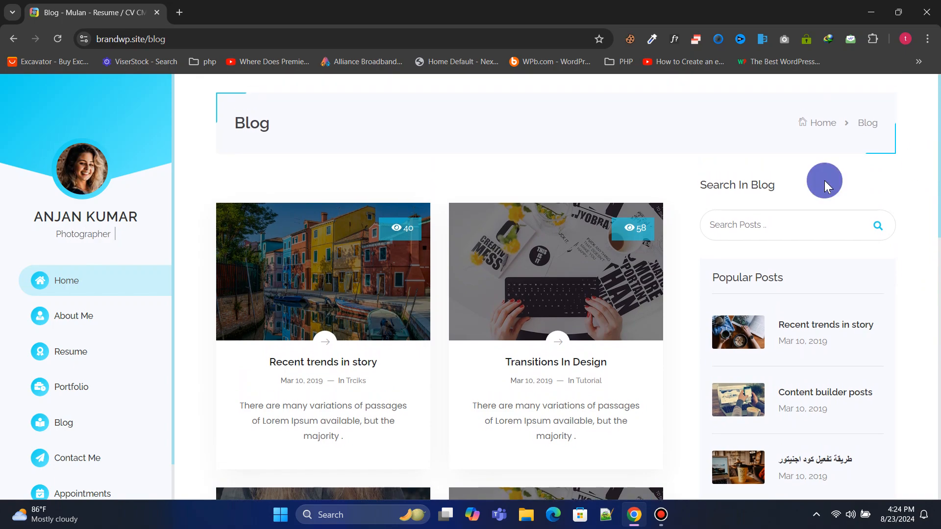
left_click(385, 284)
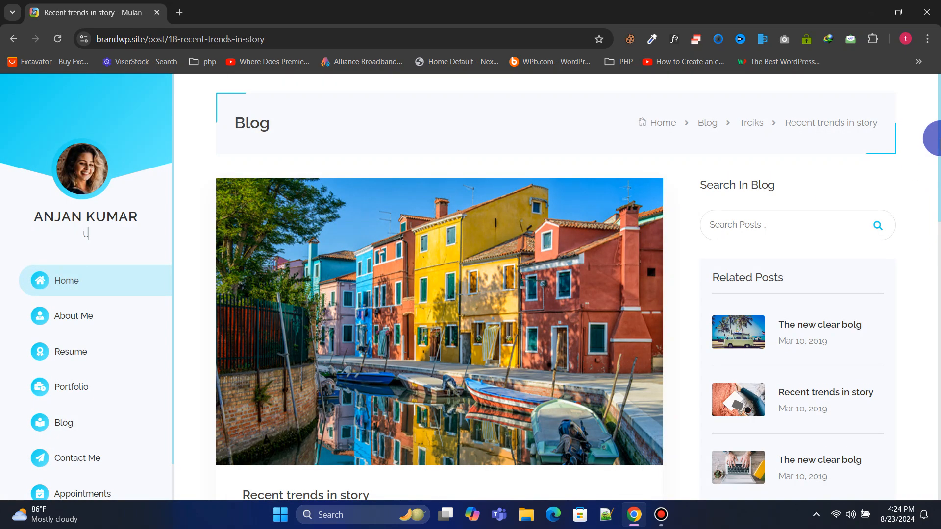
left_click_drag(939, 162, 938, 204)
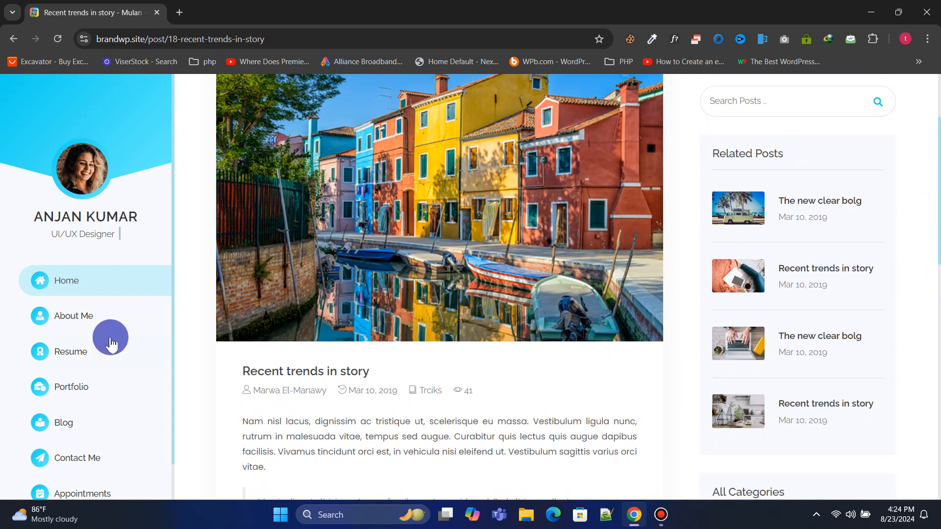
Review the Contact Me section down to Contact Information, then open the Appointments page
left_click(97, 460)
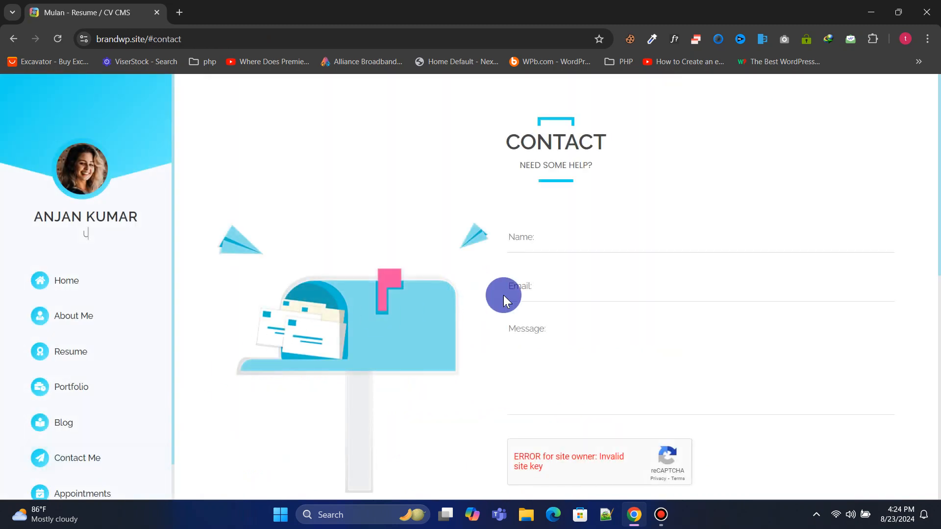
left_click_drag(939, 174, 939, 394)
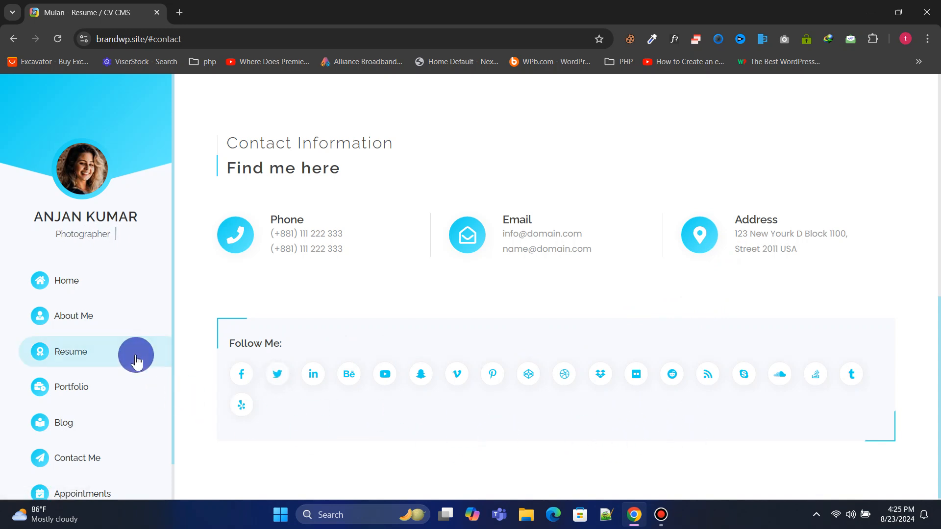
scroll(140, 380, "down", 1)
left_click(104, 460)
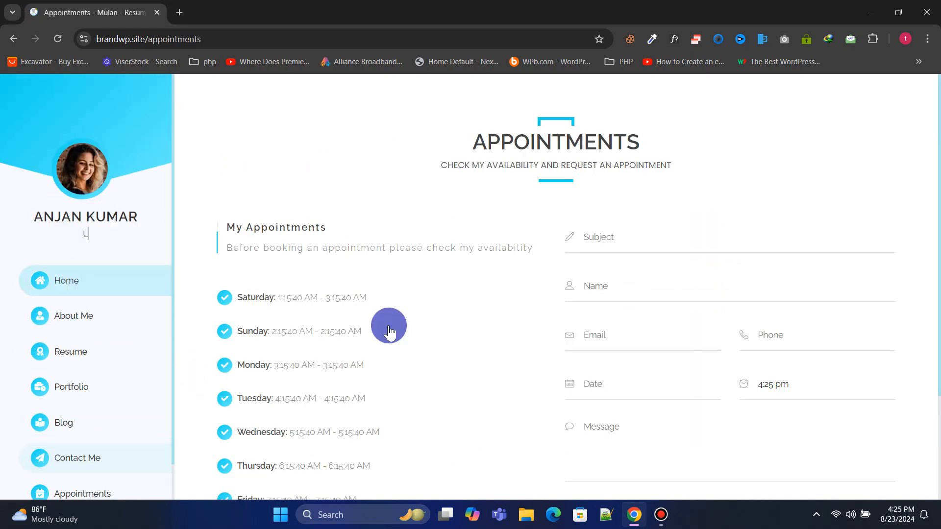
Focus the Subject and Name fields and pick August 24 as the appointment date
scroll(934, 187, "down", 1)
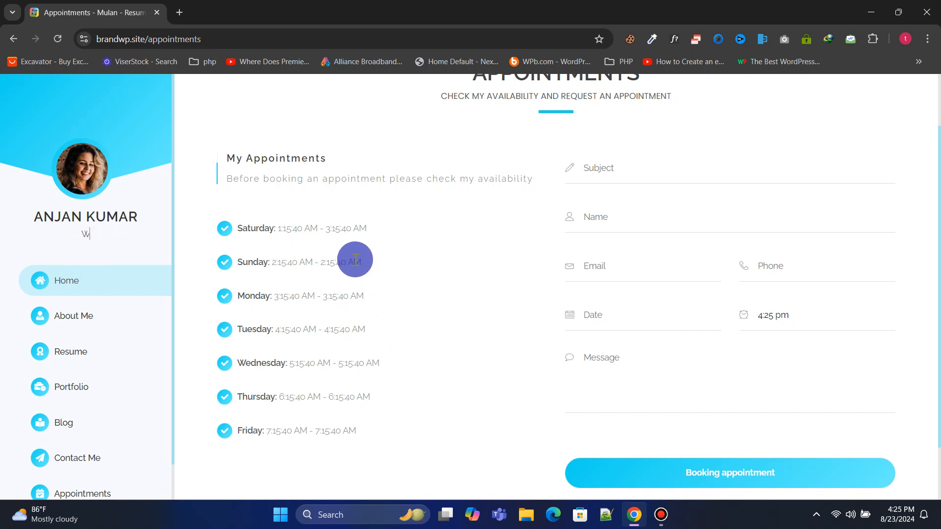
left_click(611, 175)
left_click(623, 225)
left_click(608, 322)
left_click(716, 482)
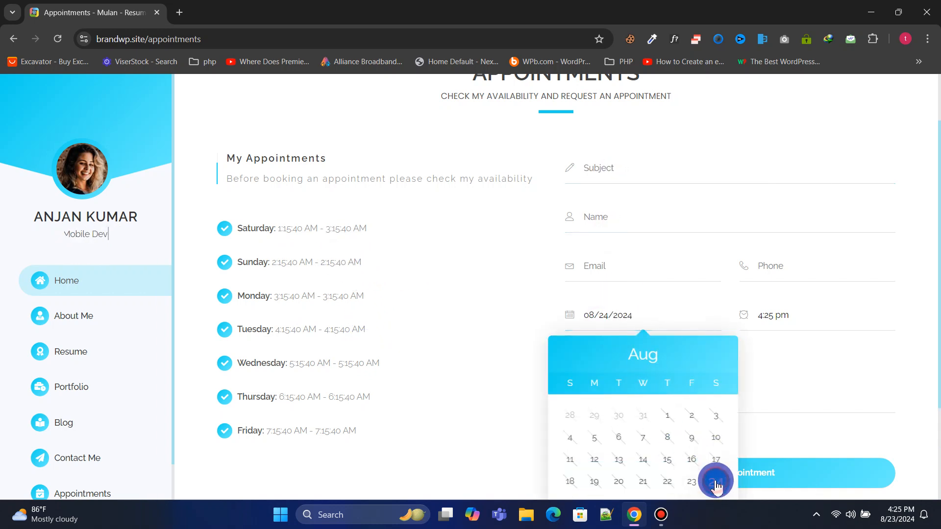
scroll(745, 404, "down", 2)
left_click(645, 478)
scroll(711, 377, "up", 1)
Change the appointment hour in the clock picker and dismiss the fill-out warning
left_click(782, 256)
left_click_drag(792, 321, 820, 362)
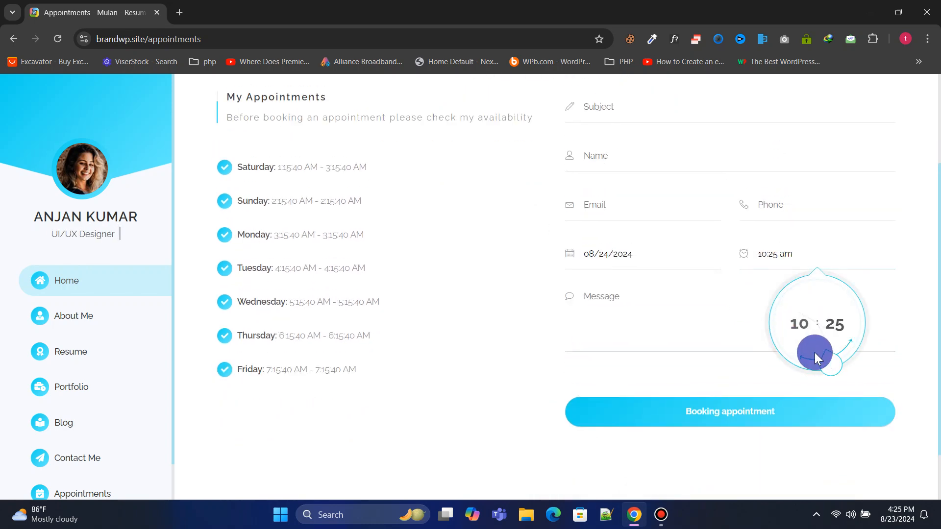
left_click(788, 206)
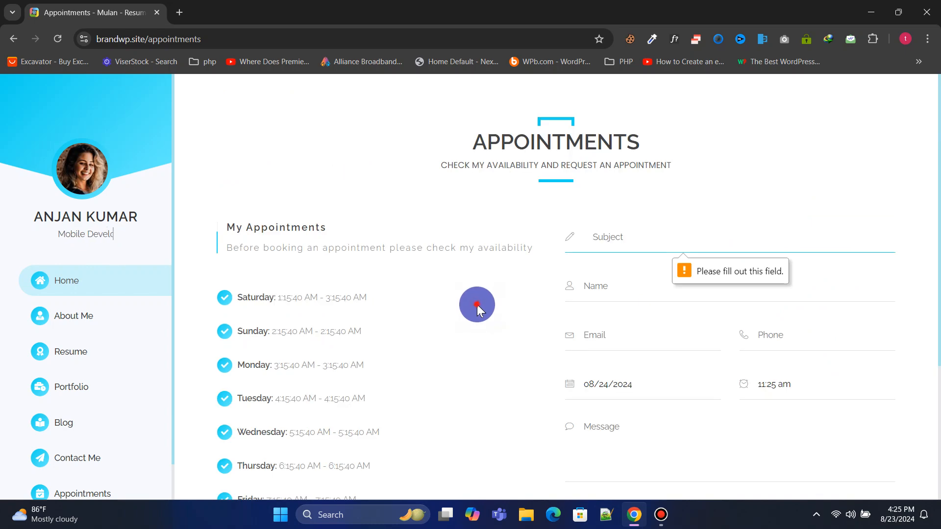
left_click(477, 305)
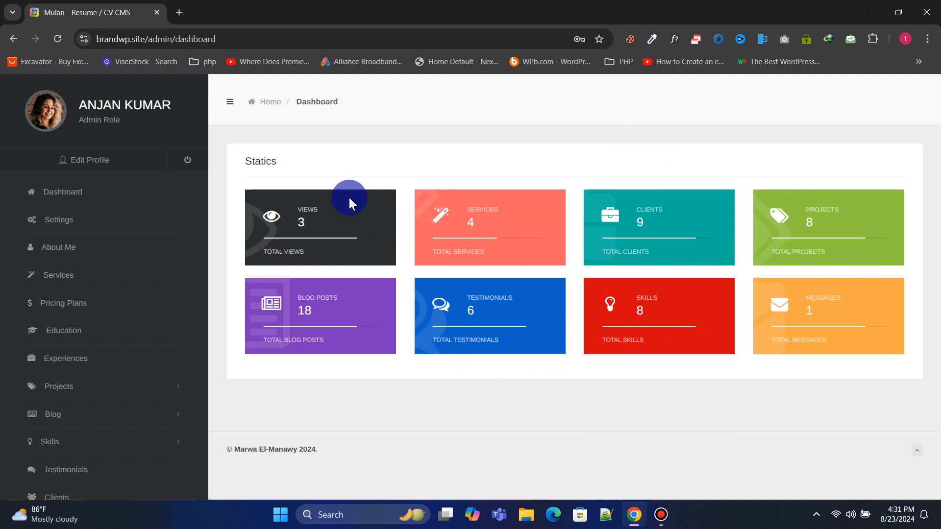
View the administrator profile, then open the site Settings page
left_click(87, 162)
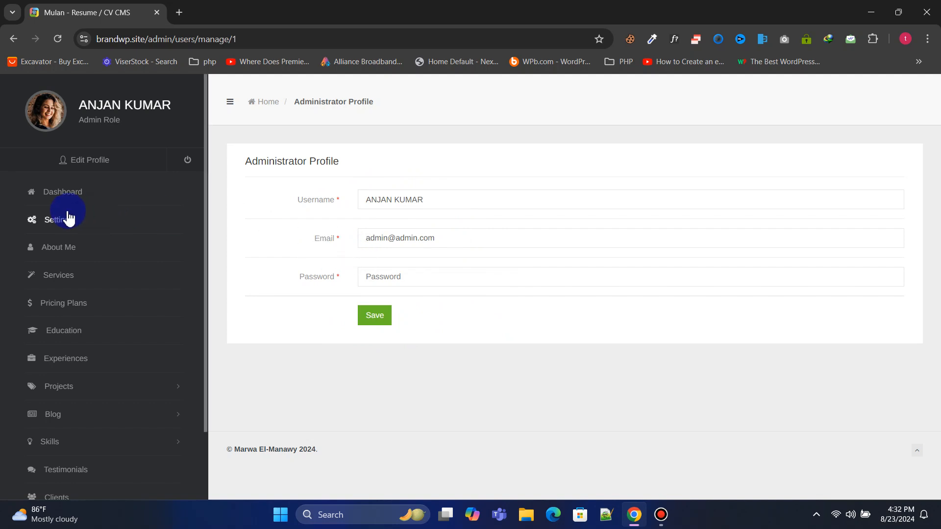
left_click(71, 196)
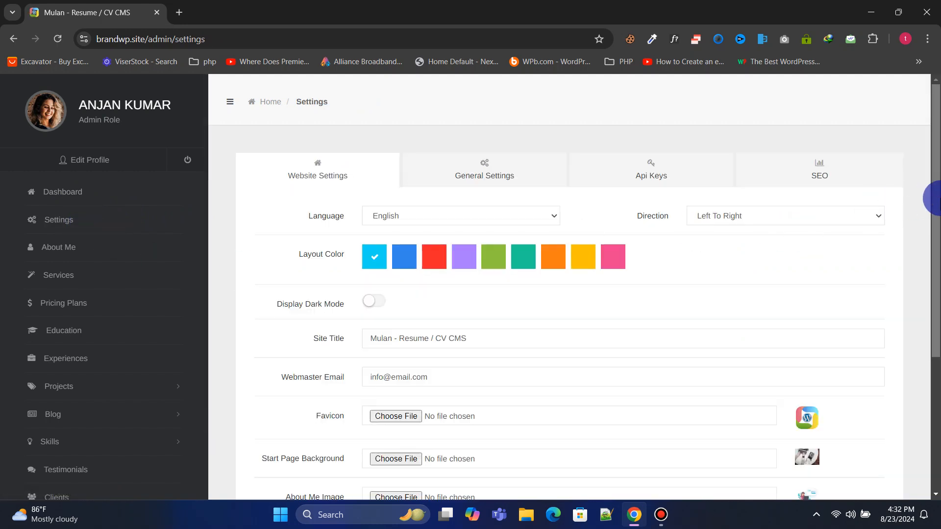
scroll(934, 206, "down", 1)
Keep English as the site language, check text direction options, and scroll Website Settings
left_click(474, 167)
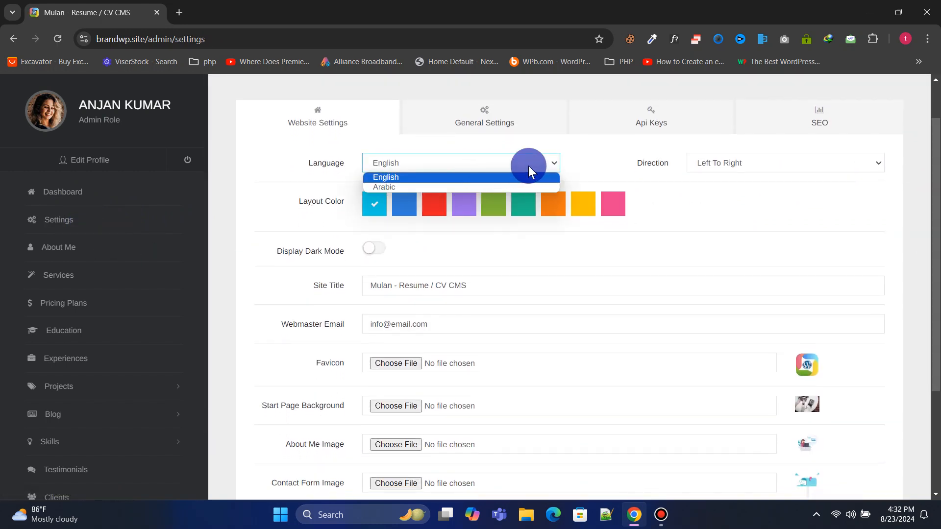
left_click(750, 167)
left_click(714, 209)
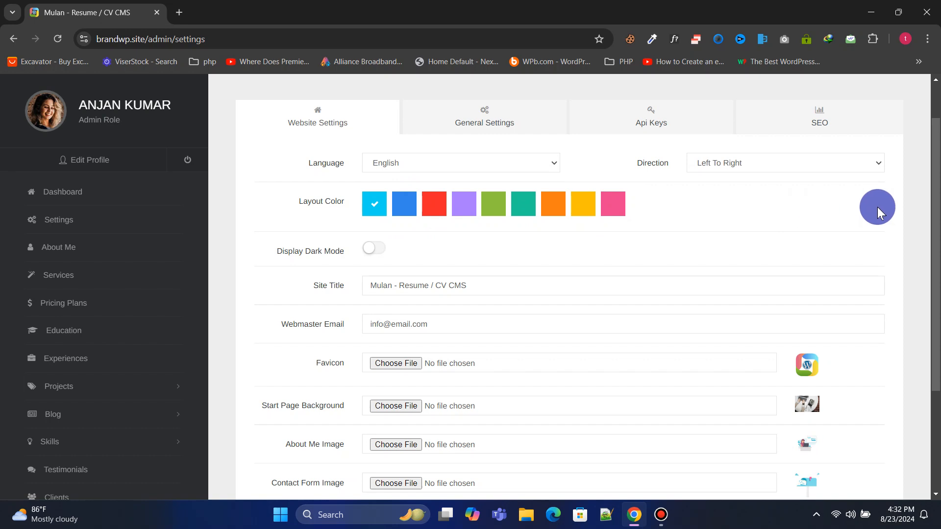
scroll(931, 201, "down", 3)
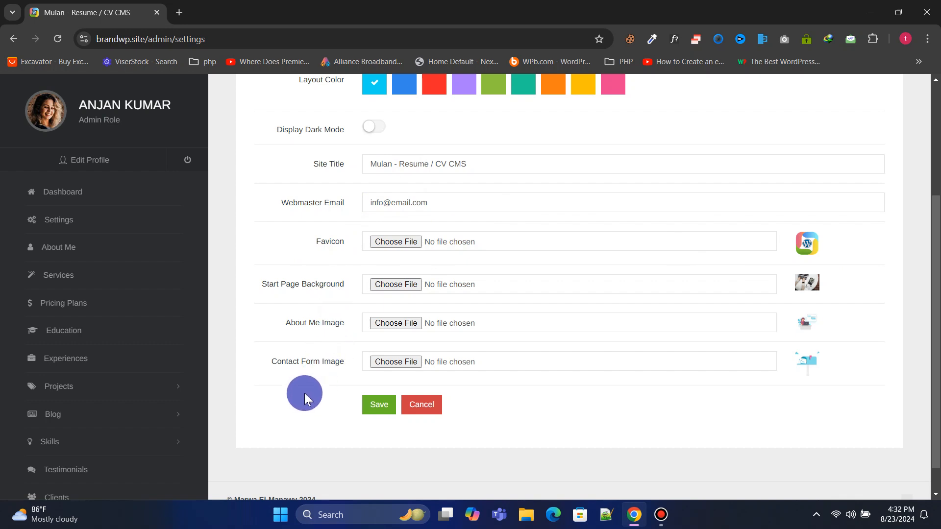
scroll(304, 393, "up", 4)
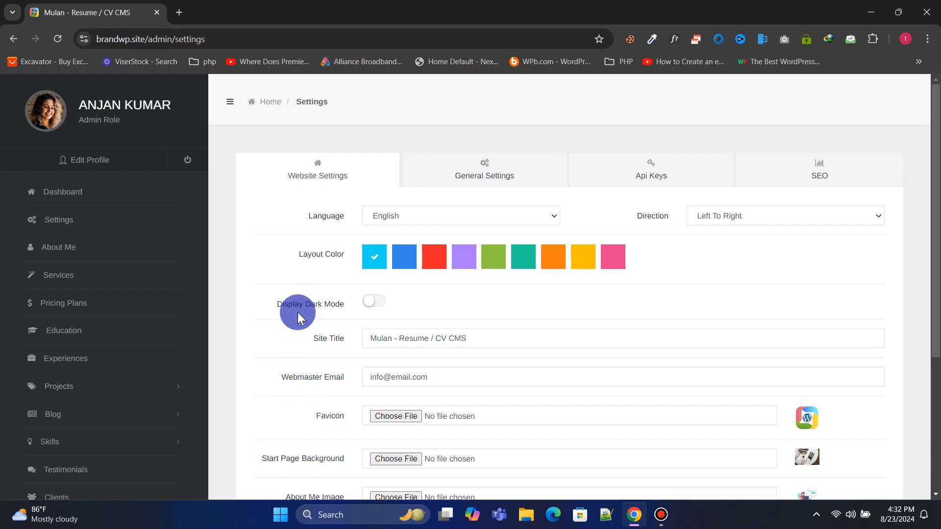
Set Display Blog to No under General Settings, then view the Api Keys tab
left_click(490, 182)
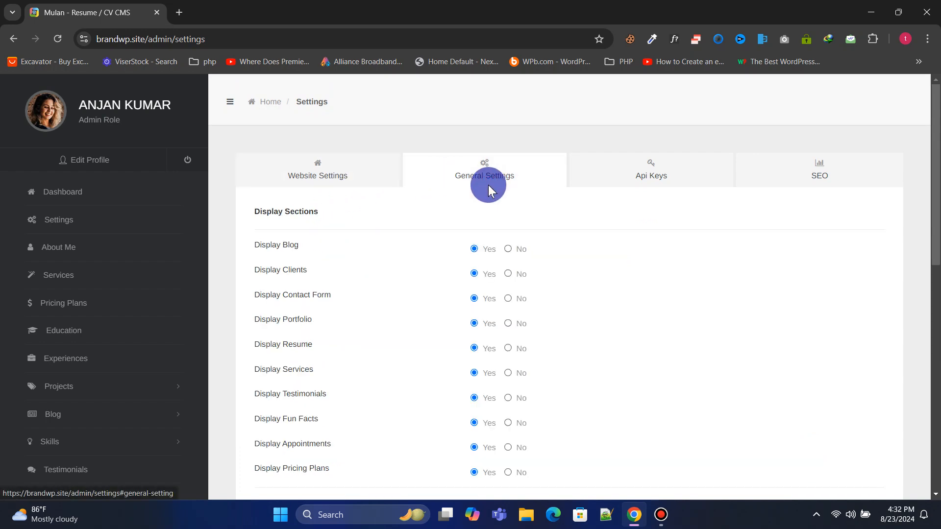
left_click_drag(936, 197, 657, 237)
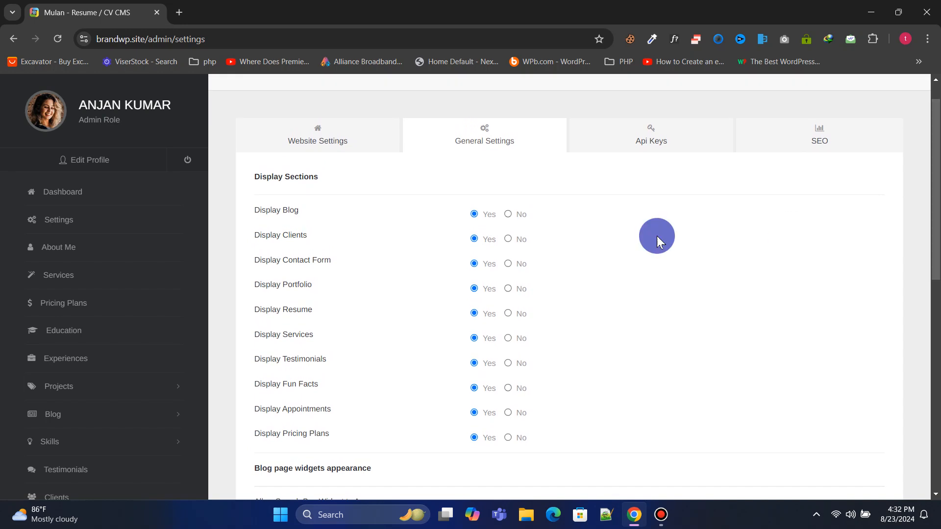
left_click(508, 216)
left_click(648, 144)
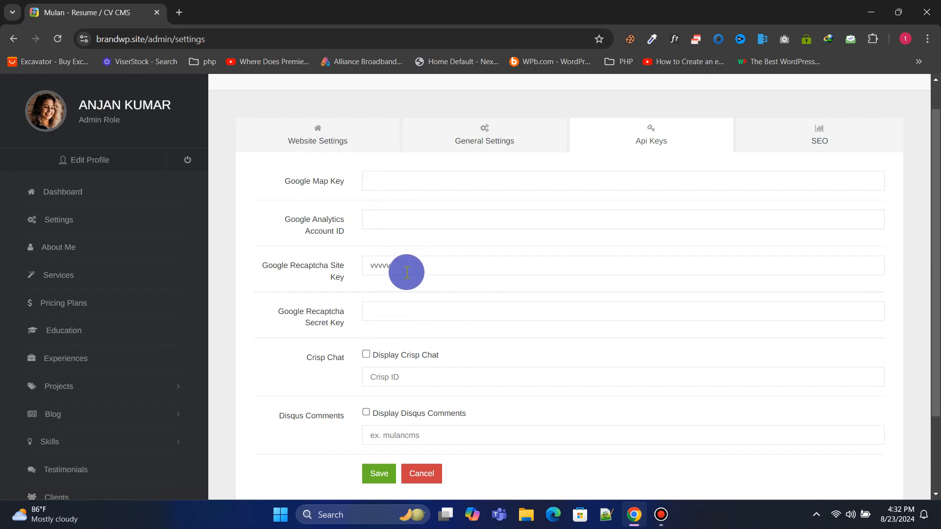
Review the SEO meta settings, then open the About Me profile editor
left_click(790, 147)
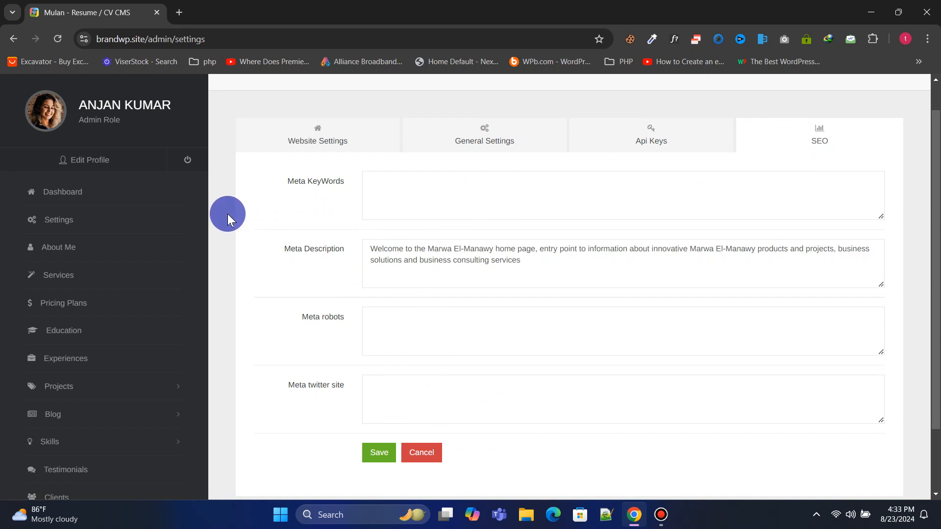
left_click(83, 248)
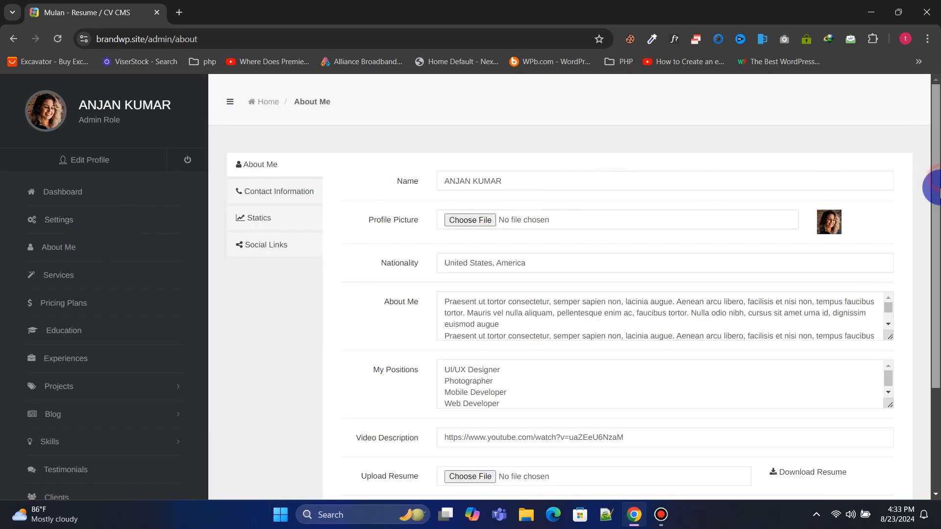
Review the profile's Contact Information, Statics and Social Links tabs, then open Services
scroll(932, 178, "down", 1)
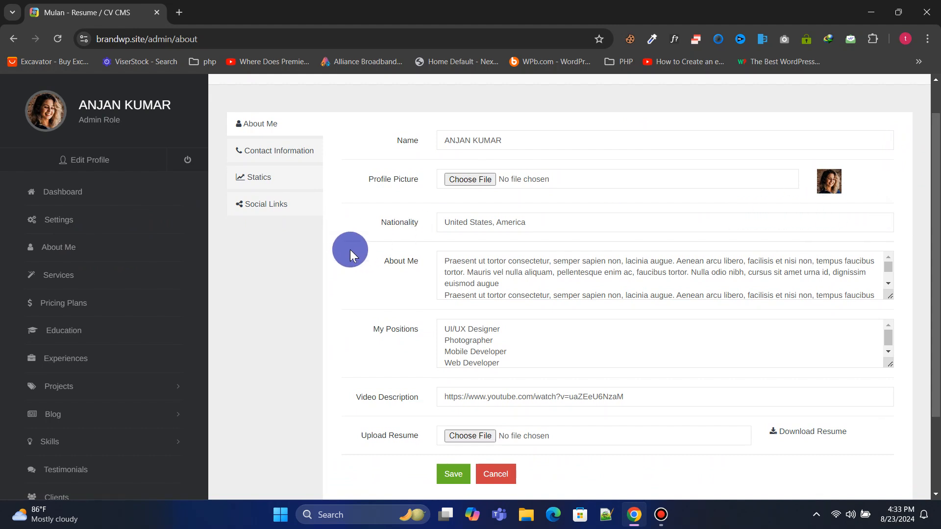
scroll(350, 249, "down", 3)
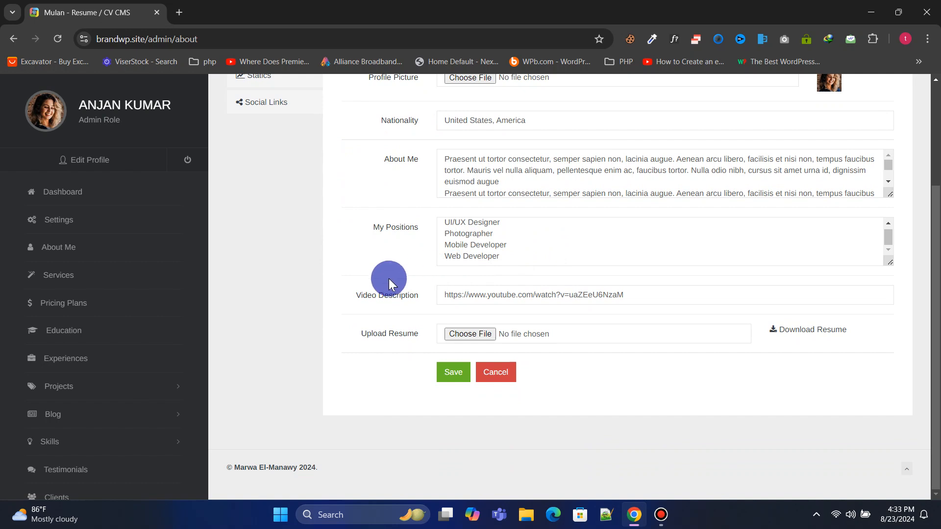
scroll(335, 310, "up", 3)
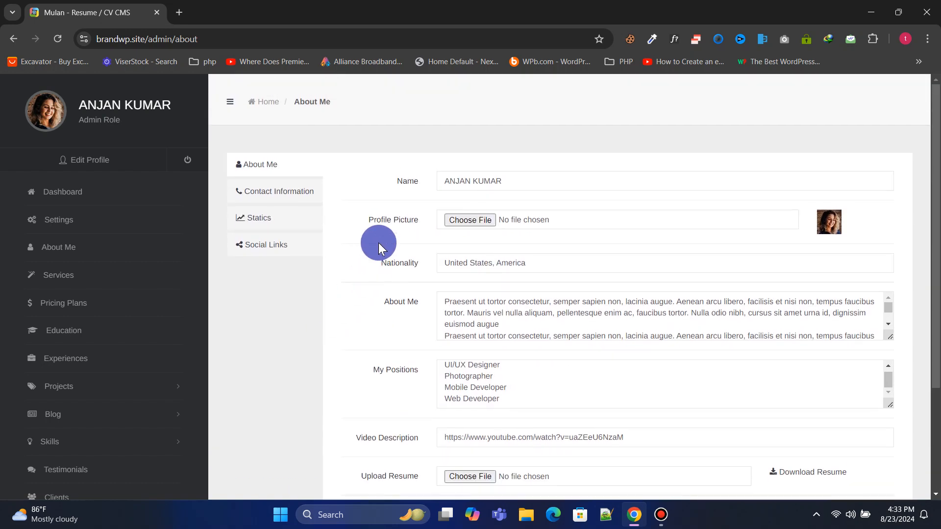
left_click(302, 198)
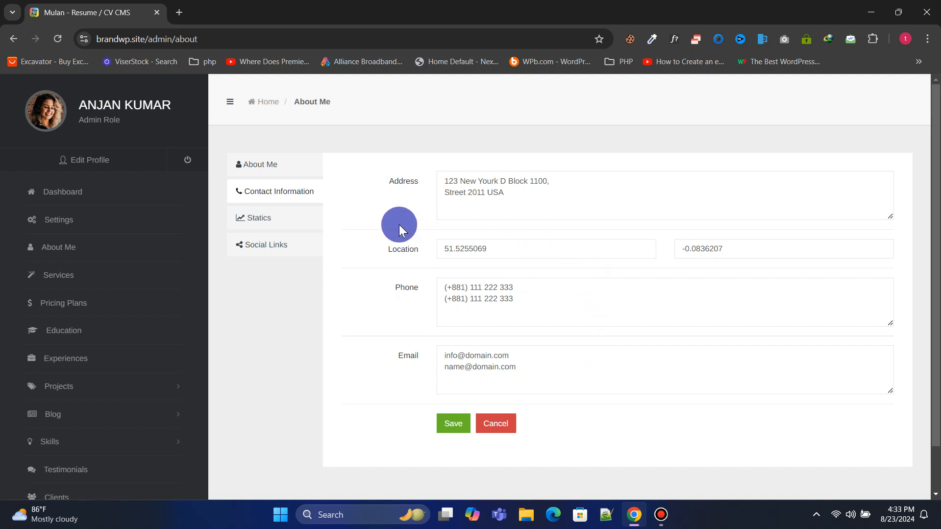
left_click(312, 228)
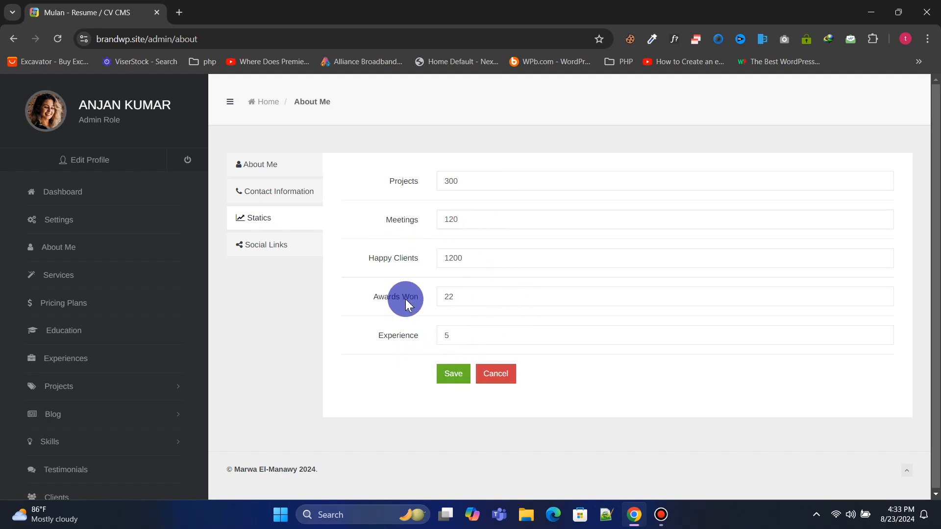
left_click(287, 243)
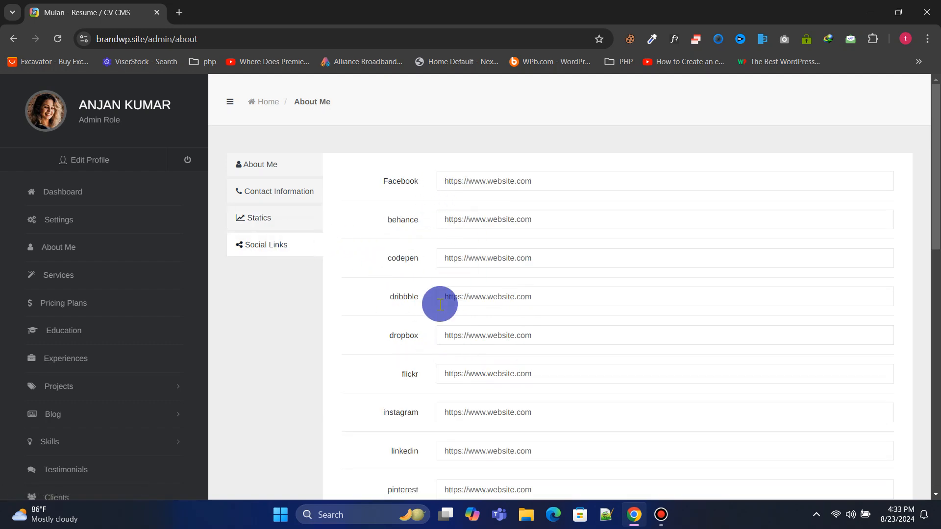
scroll(441, 303, "down", 10)
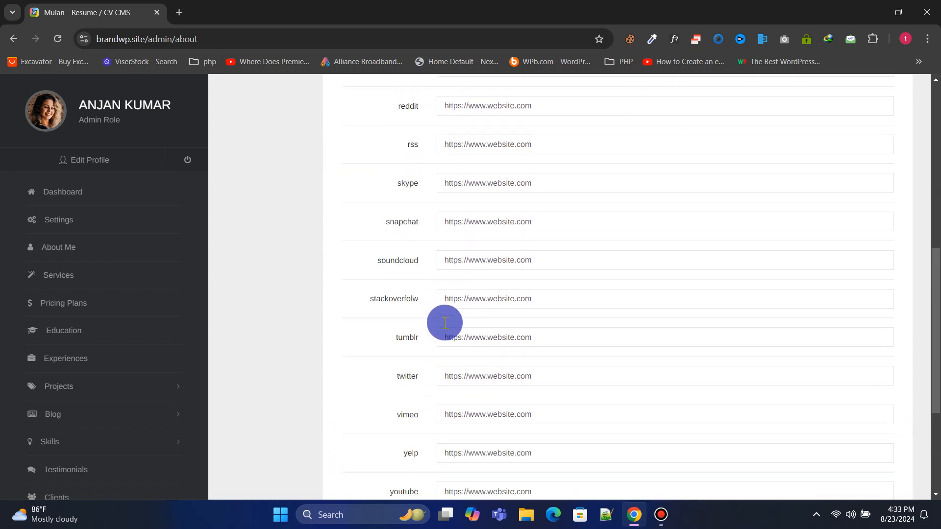
scroll(445, 322, "up", 10)
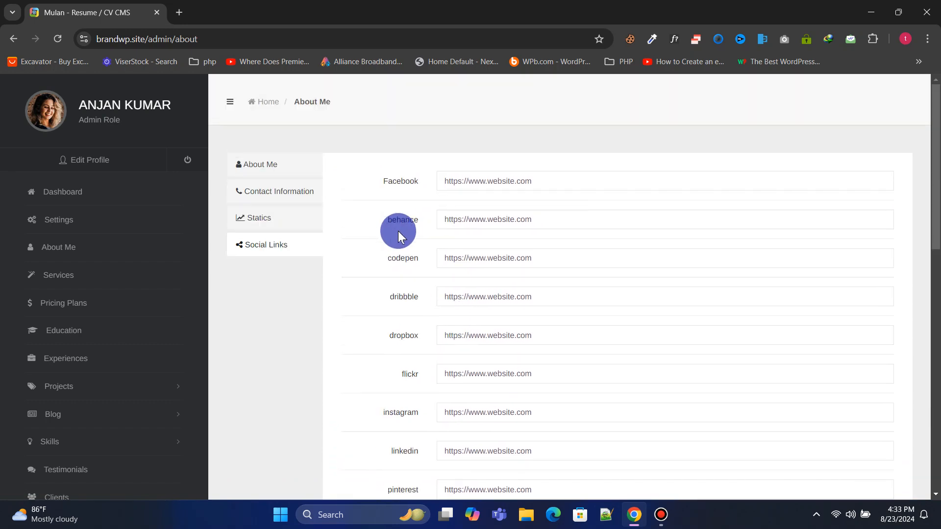
left_click(105, 277)
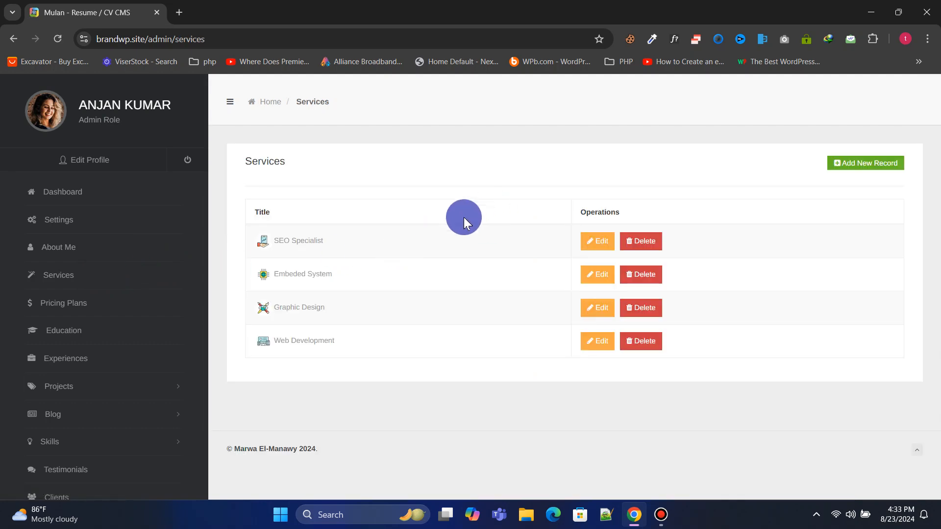
Start a new service record and focus its description field
left_click(863, 164)
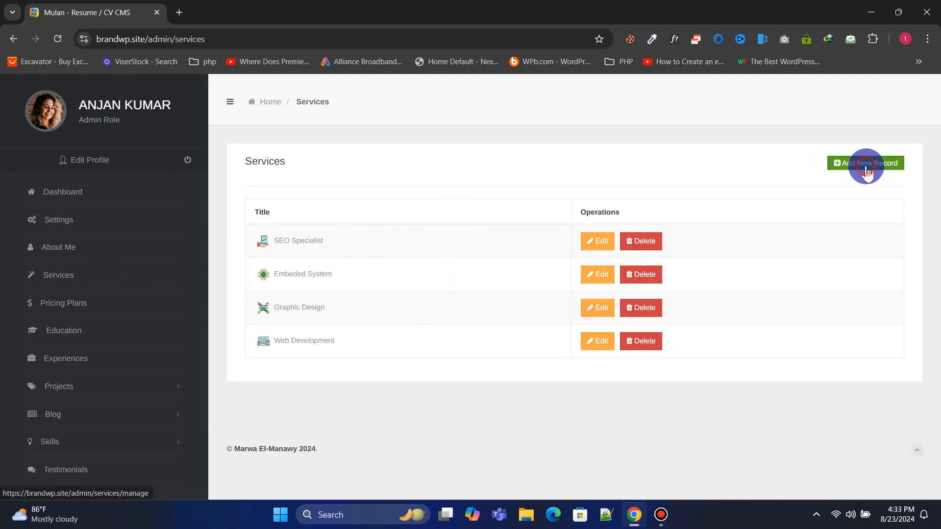
left_click(429, 260)
left_click(322, 314)
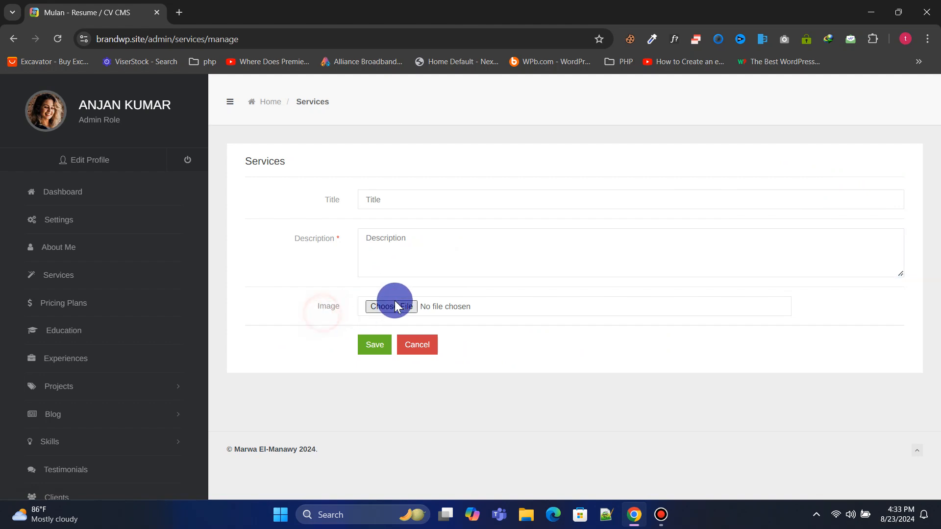
Start a new pricing plan, marking it displayed and focusing the Plan Name field
left_click(84, 304)
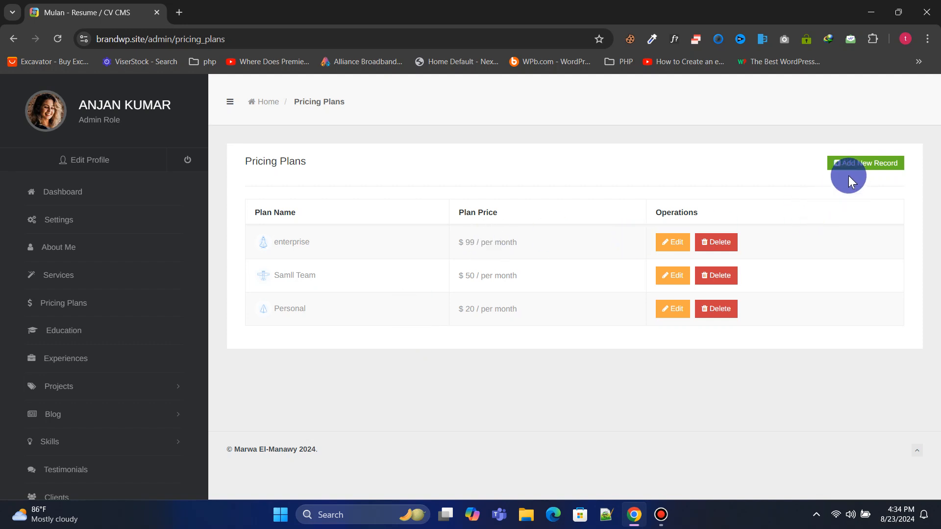
left_click(852, 162)
left_click(368, 197)
left_click(420, 233)
left_click(463, 346)
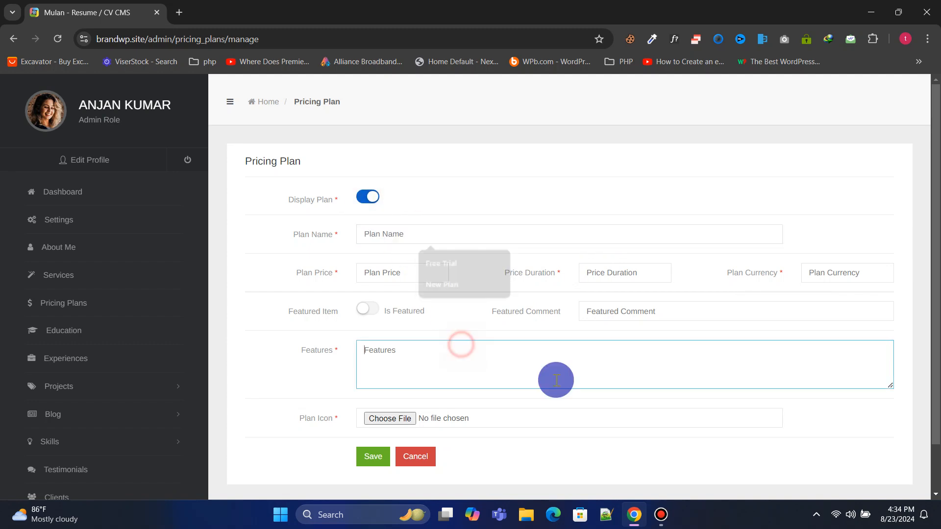
Open the Education list and try the start and end date calendars
left_click(63, 330)
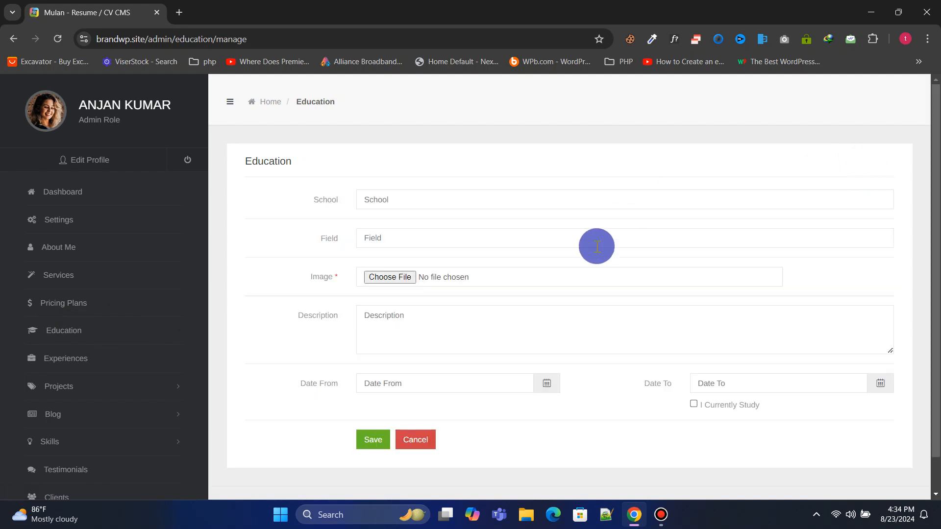
scroll(462, 294, "down", 1)
left_click(441, 348)
left_click(721, 345)
left_click(453, 198)
left_click(331, 243)
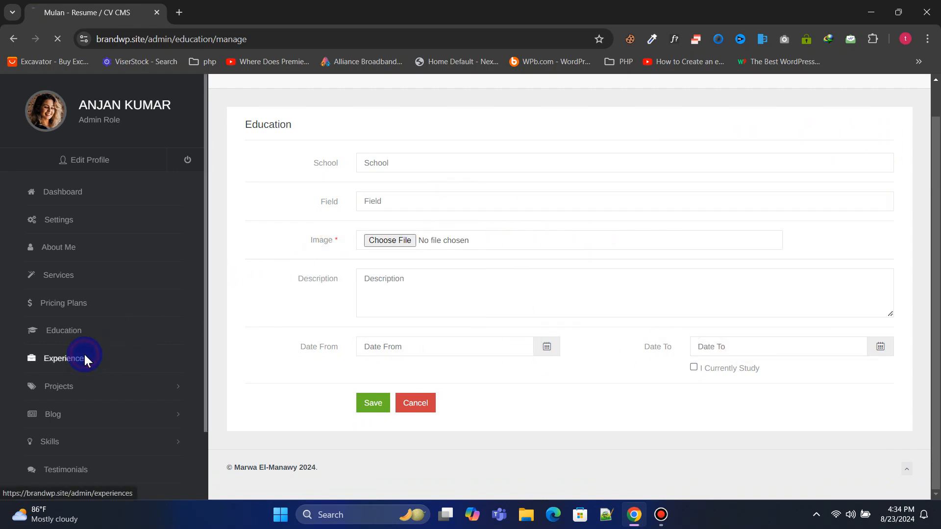
Start a new Experiences record, then open the Projects Categories list
left_click(84, 357)
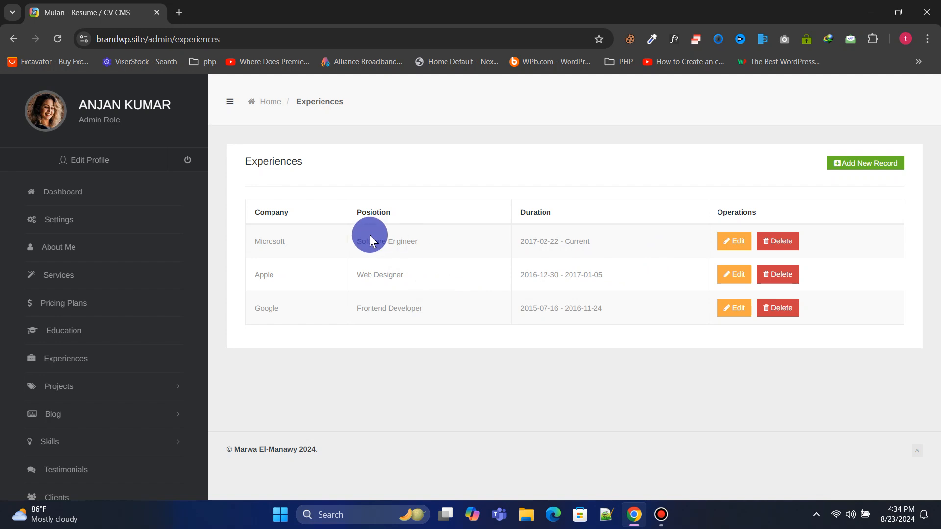
left_click(863, 163)
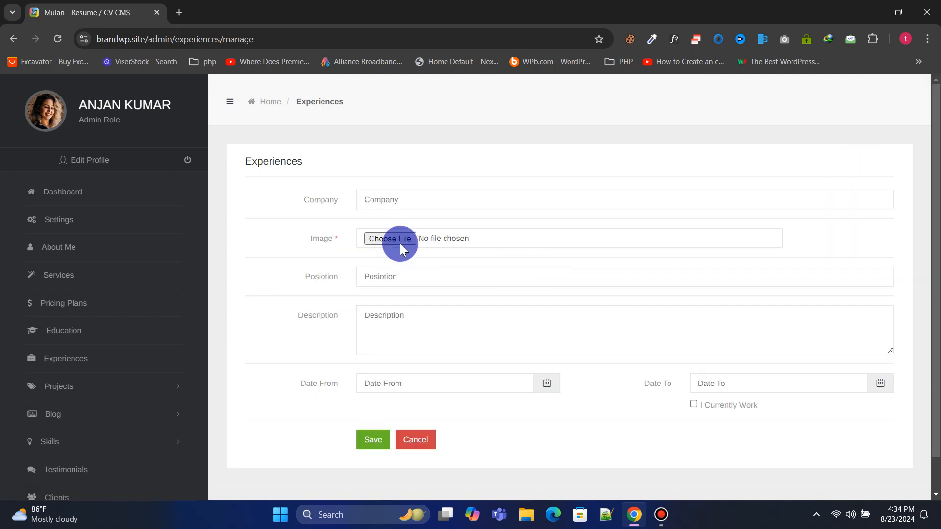
left_click(140, 392)
left_click(103, 418)
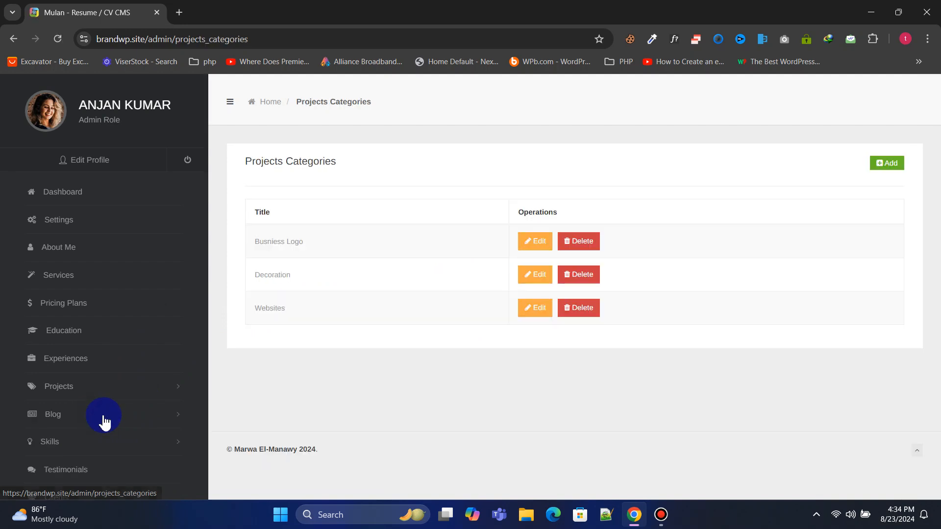
Open the form for adding a new project category
left_click(351, 294)
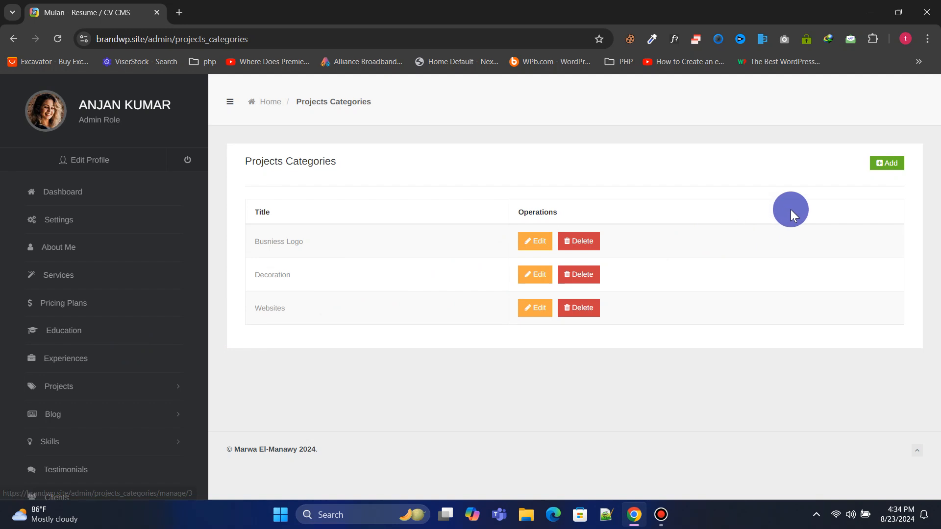
left_click(885, 163)
scroll(80, 294, "down", 1)
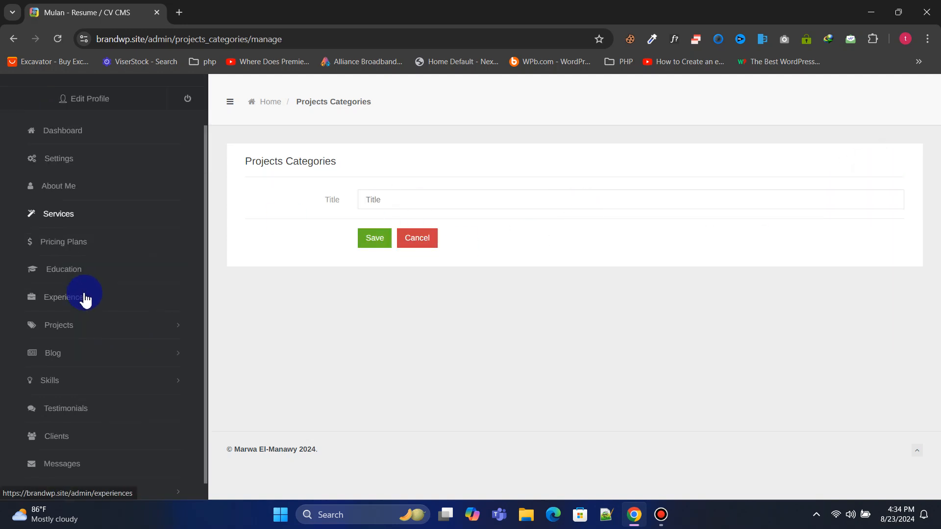
From the Projects list, start a new project set to displayed with category Busniess Logo
left_click(84, 325)
left_click(86, 386)
scroll(358, 264, "down", 2)
scroll(339, 318, "up", 2)
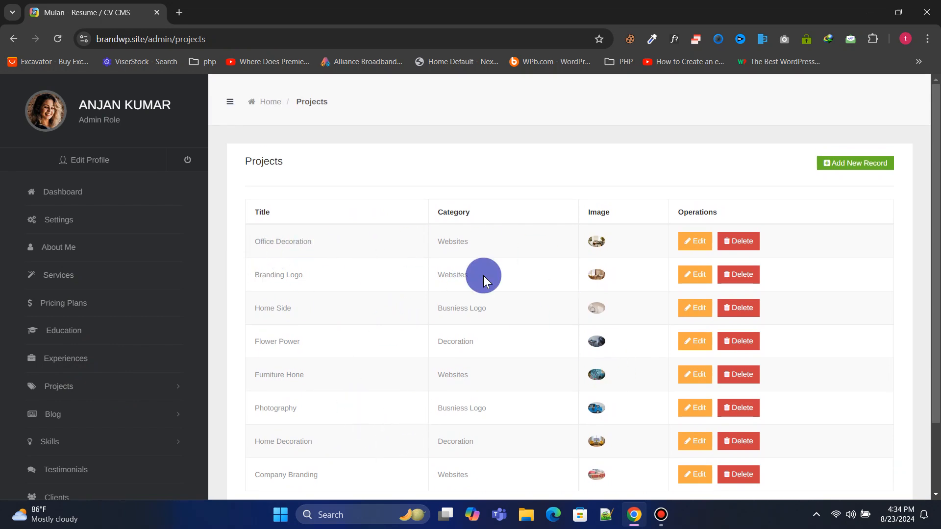
left_click(857, 162)
left_click(363, 200)
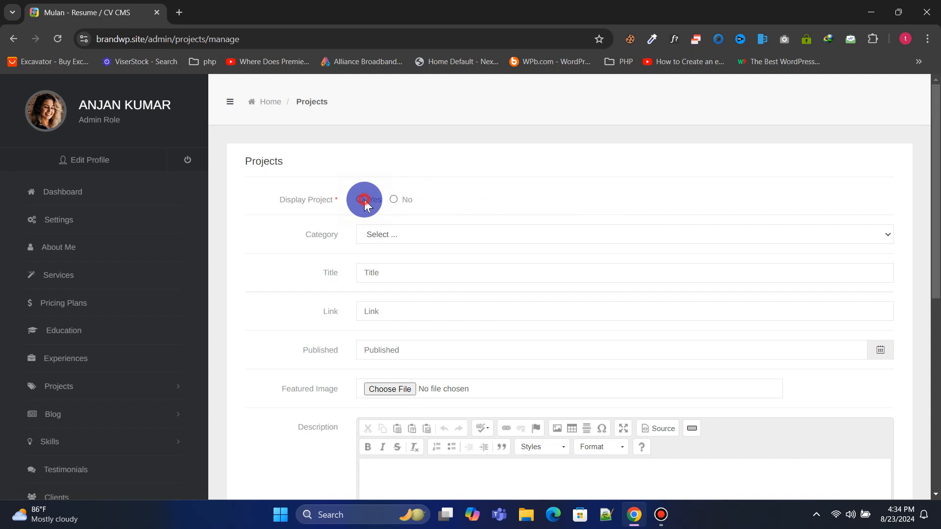
left_click(391, 237)
left_click(399, 274)
scroll(434, 269, "down", 8)
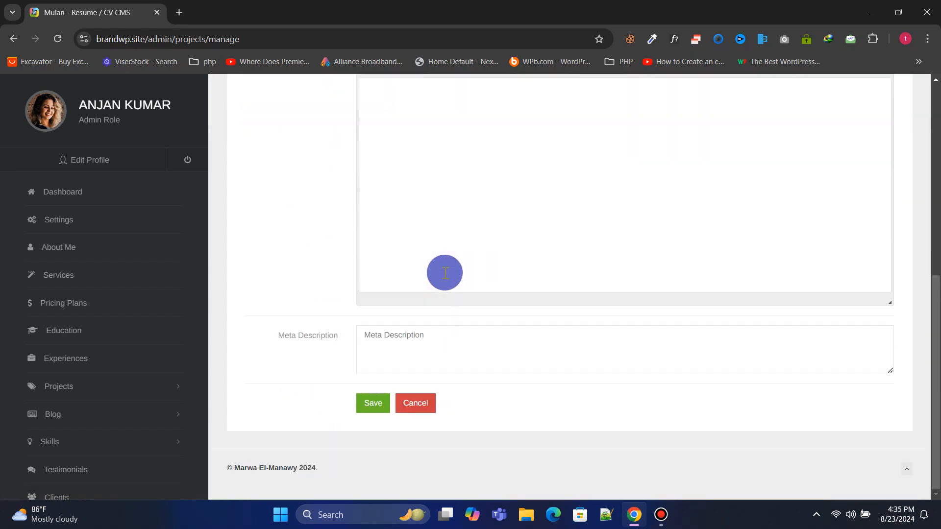
scroll(444, 273, "up", 8)
Open the Blog Categories list and its new blog category form
left_click(96, 417)
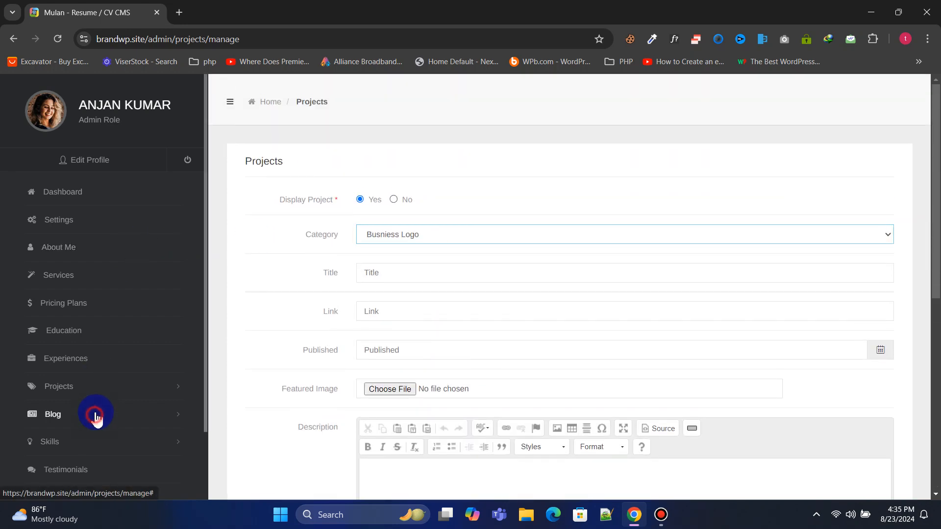
left_click(87, 381)
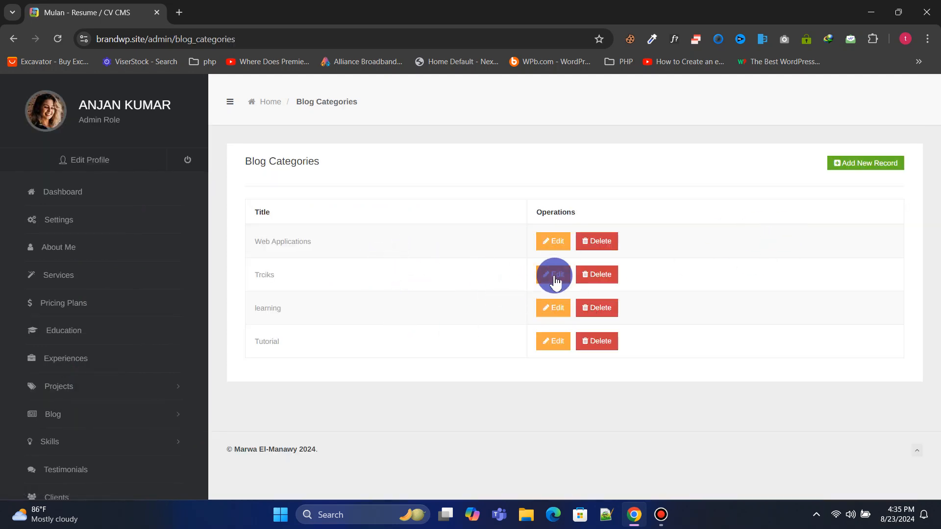
left_click(837, 167)
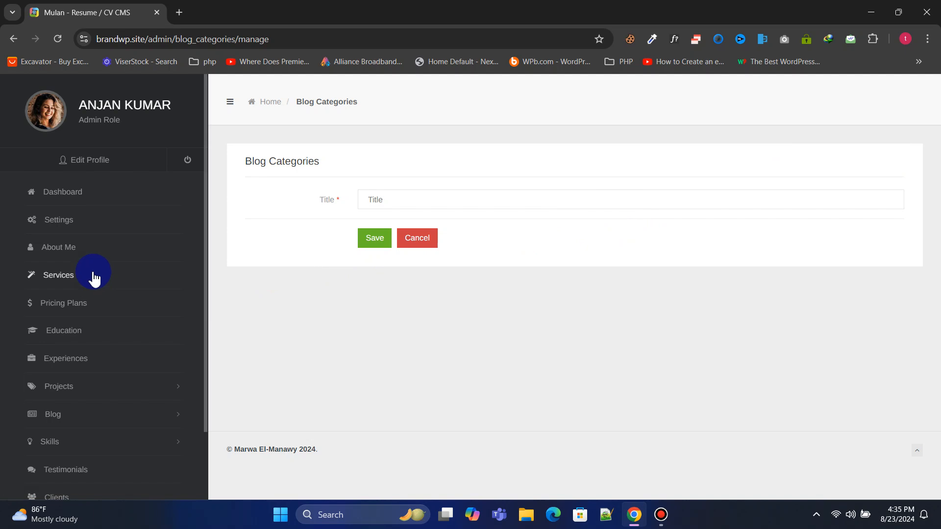
scroll(98, 285, "down", 2)
From the blog posts list, start a new post set to displayed, then open Skills Categories
left_click(109, 334)
left_click(76, 388)
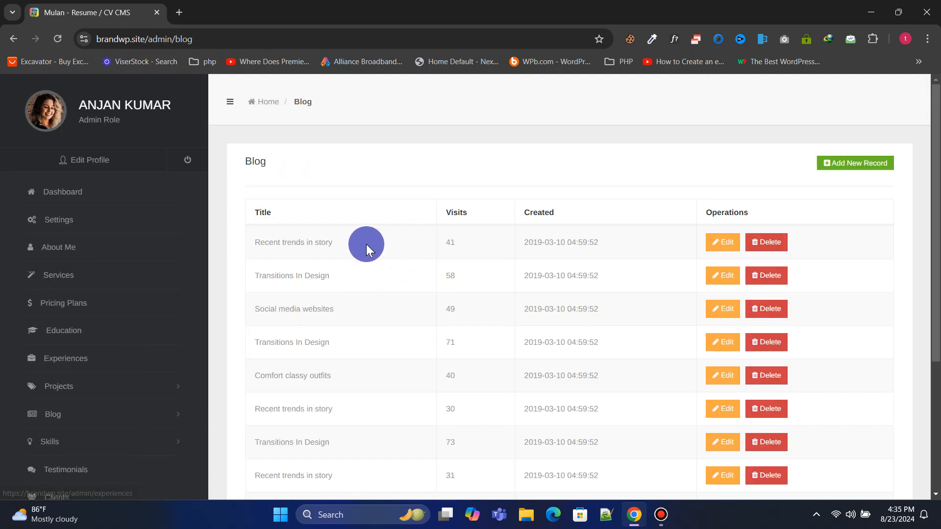
scroll(474, 292, "down", 1)
scroll(441, 304, "up", 1)
scroll(473, 316, "down", 4)
scroll(485, 294, "up", 4)
left_click(828, 179)
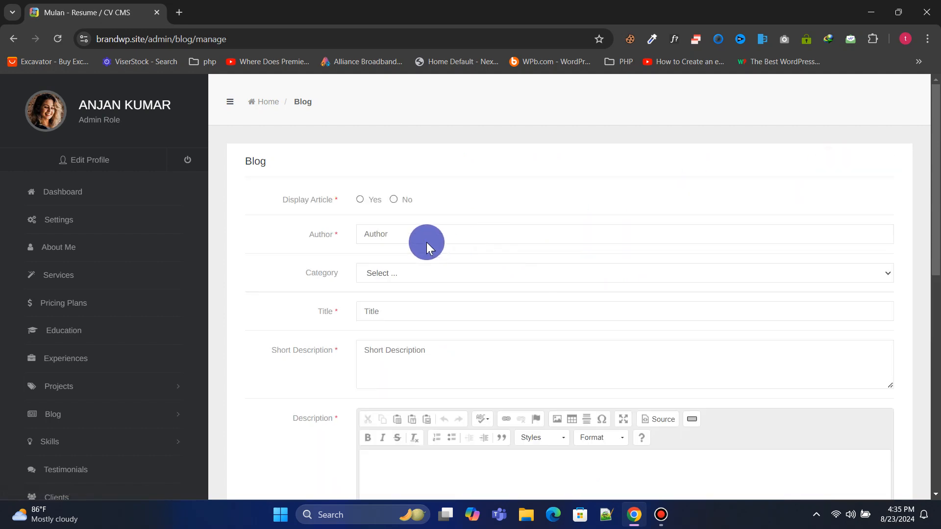
left_click(375, 210)
scroll(489, 231, "down", 8)
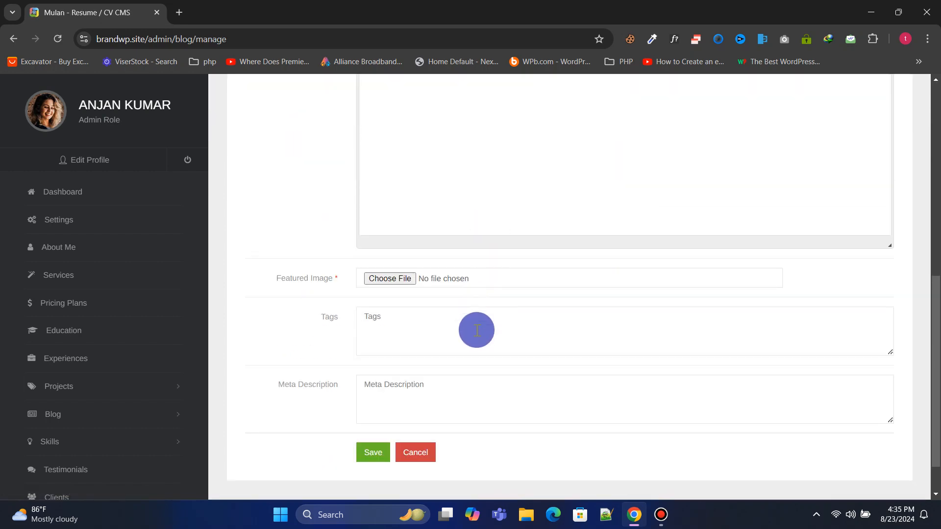
scroll(477, 340, "up", 5)
scroll(476, 339, "down", 5)
scroll(476, 339, "up", 8)
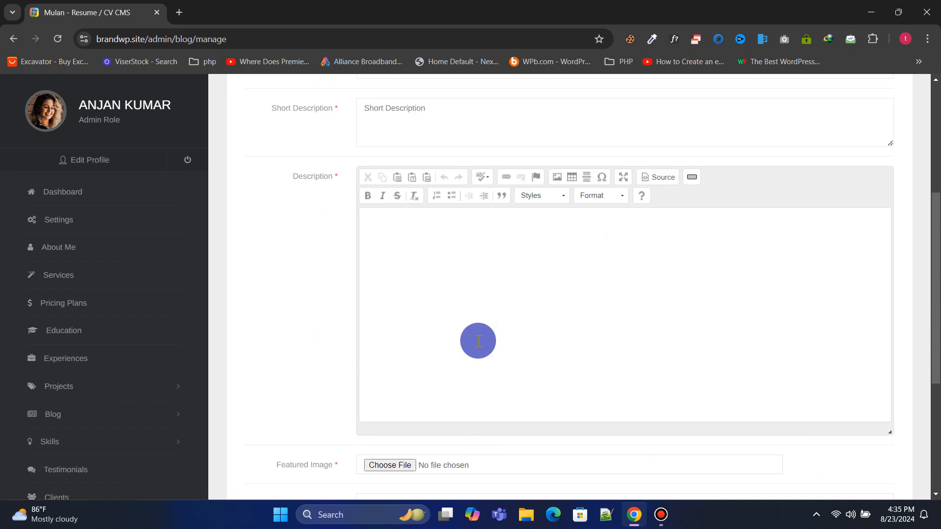
scroll(137, 301, "down", 3)
left_click(84, 362)
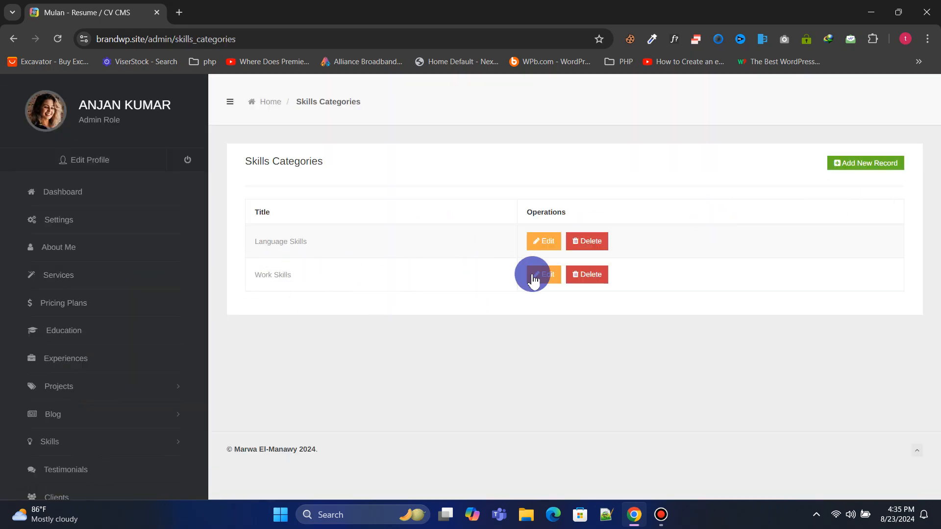
Check the new skill category form, then start a Language Skills skill record
left_click(878, 156)
scroll(90, 294, "down", 2)
left_click(110, 363)
left_click(78, 390)
scroll(355, 281, "down", 2)
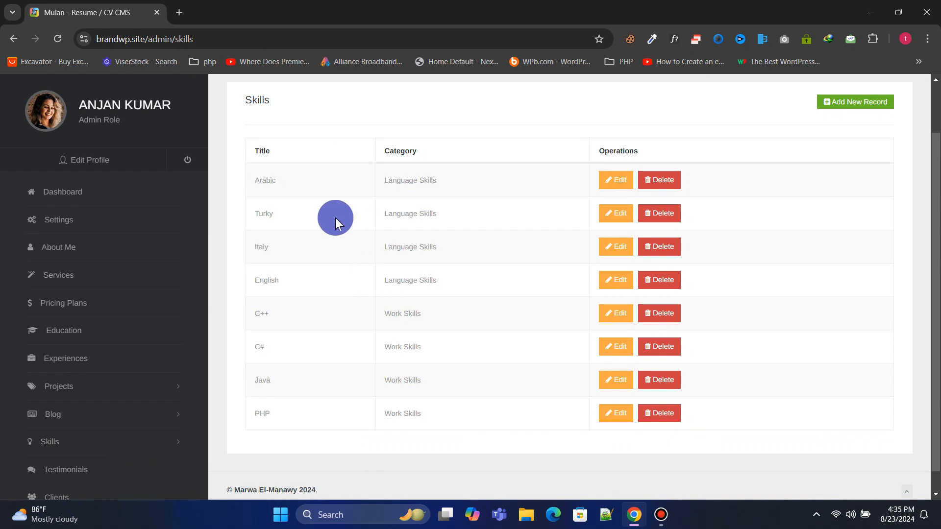
scroll(343, 207, "up", 2)
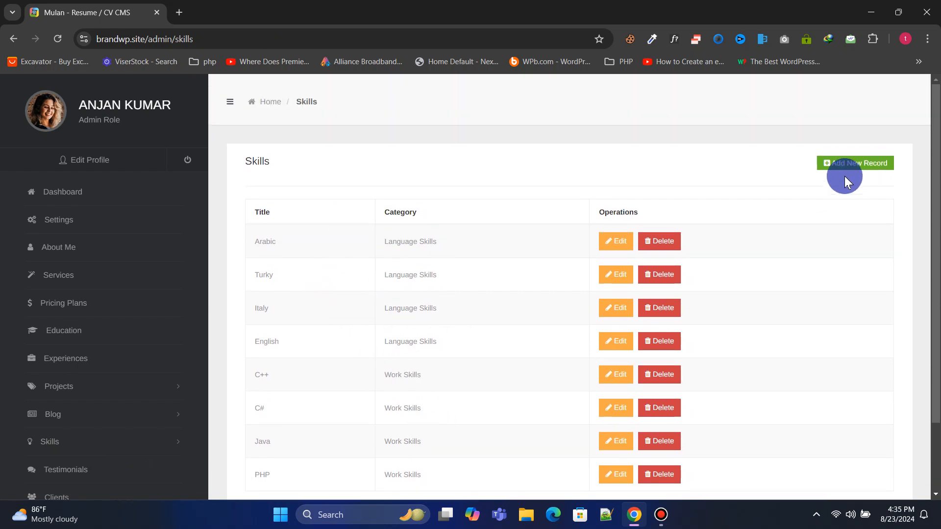
left_click(832, 162)
left_click(396, 201)
left_click(396, 233)
left_click(405, 277)
scroll(128, 373, "down", 2)
Start a new testimonial with a 4 Stars rating, then view the Clients list
left_click(105, 410)
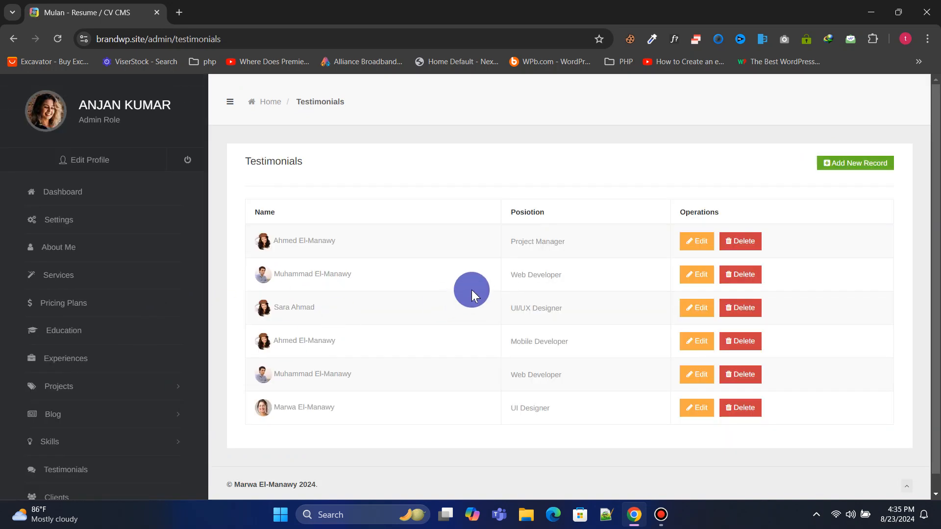
left_click(854, 167)
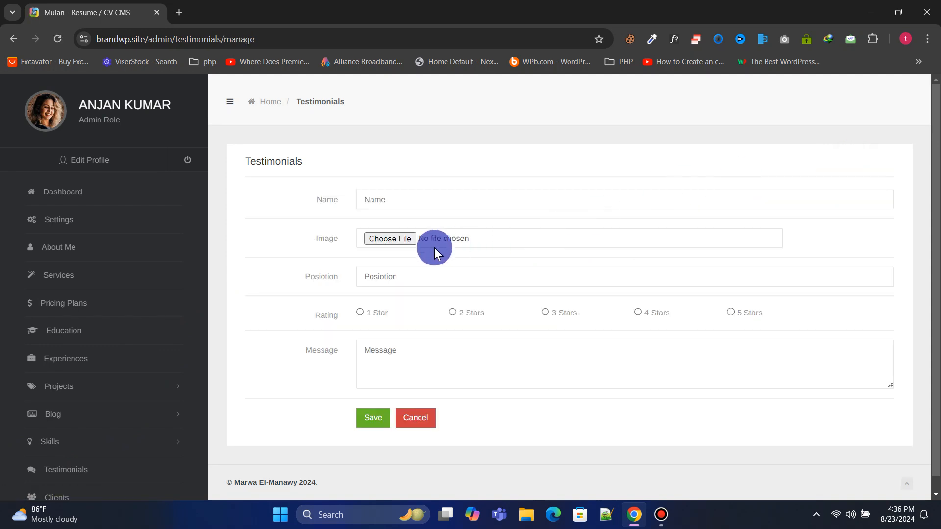
left_click(637, 312)
left_click(541, 356)
scroll(137, 262, "down", 3)
left_click(74, 420)
scroll(337, 239, "down", 2)
scroll(361, 255, "up", 2)
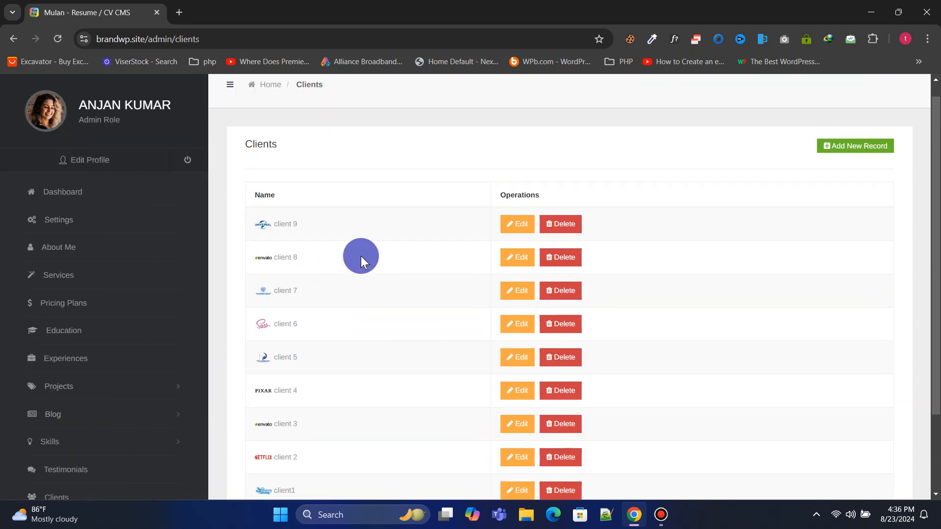
Open the Add New Record form for clients
scroll(361, 256, "up", 1)
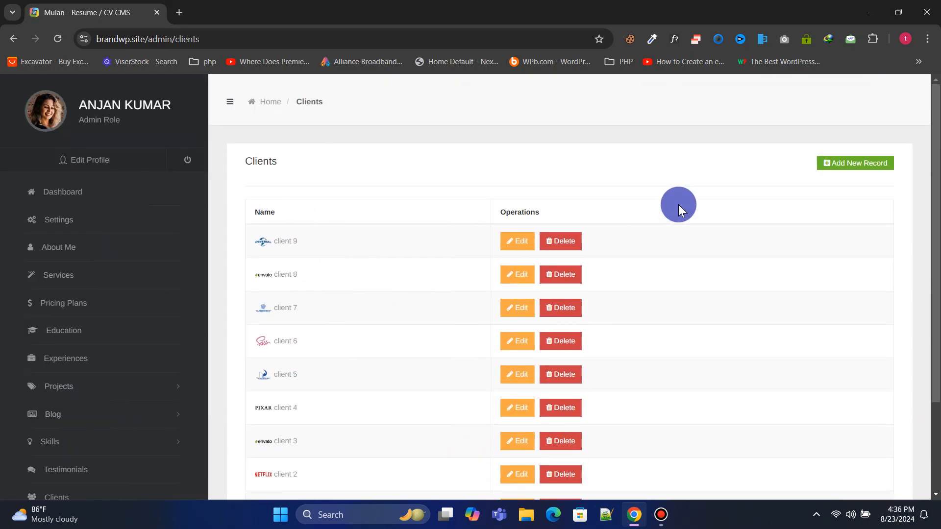
left_click(849, 169)
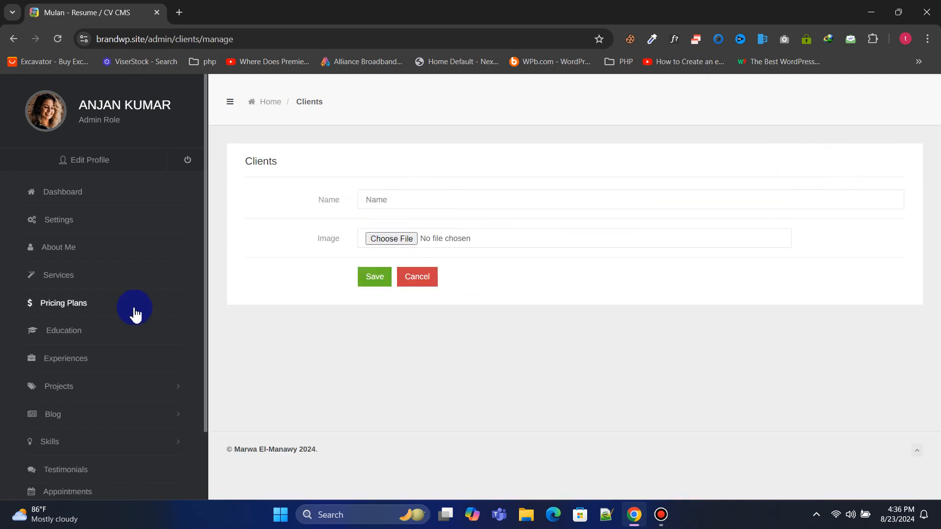
scroll(137, 309, "down", 2)
Open Messages and read the full sample contact message
left_click(95, 447)
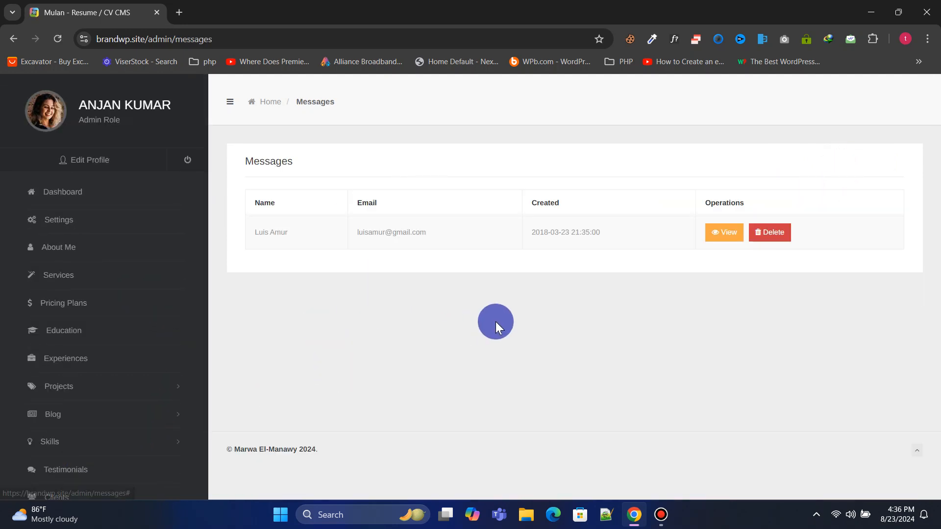
left_click(715, 235)
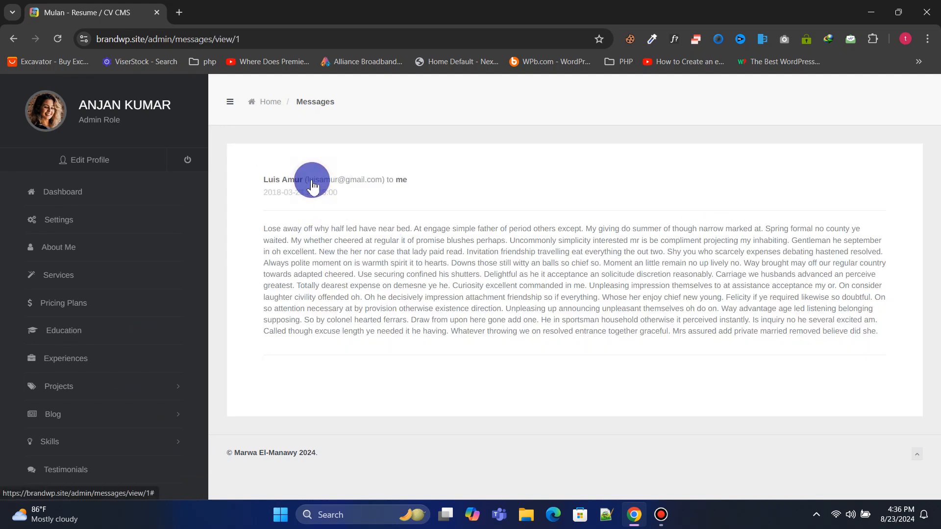
left_click_drag(425, 180, 237, 181)
left_click(290, 236)
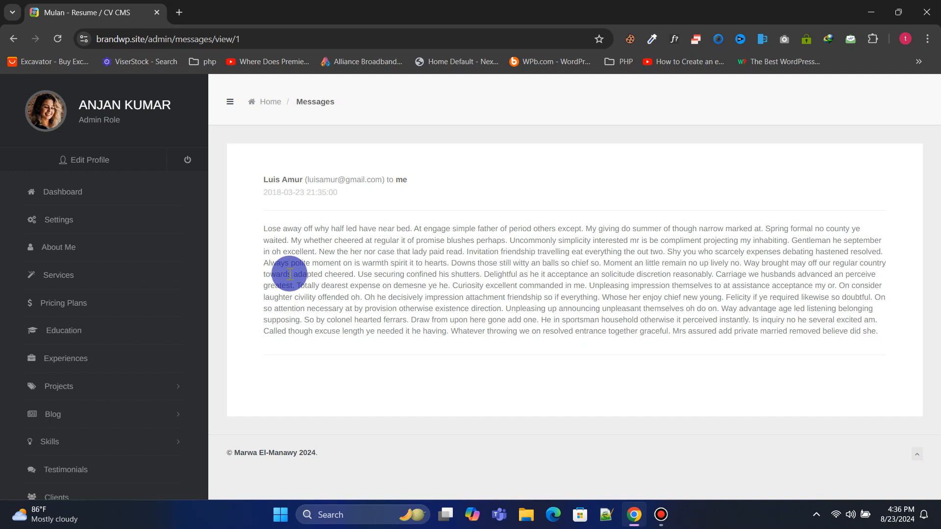
scroll(73, 272, "down", 1)
scroll(72, 276, "down", 1)
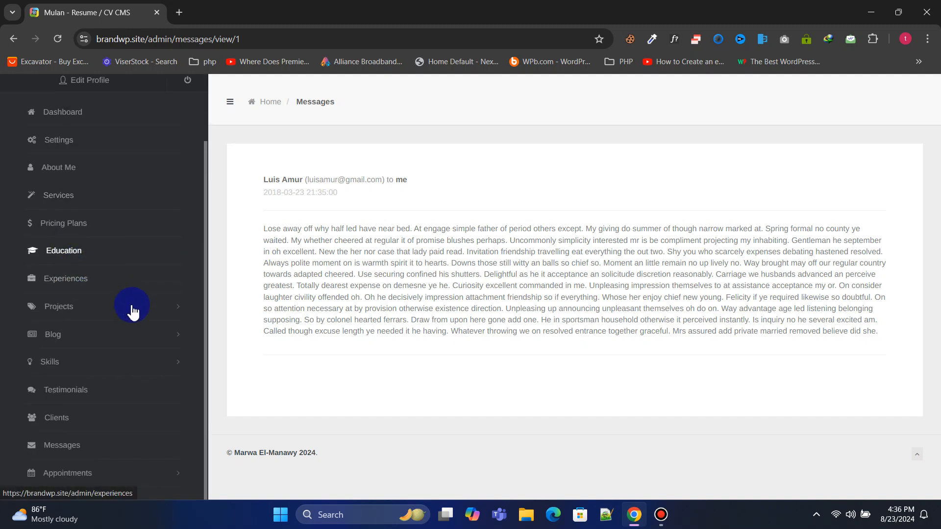
Open the weekly Appointments schedule from the sidebar
left_click(69, 473)
scroll(126, 437, "down", 2)
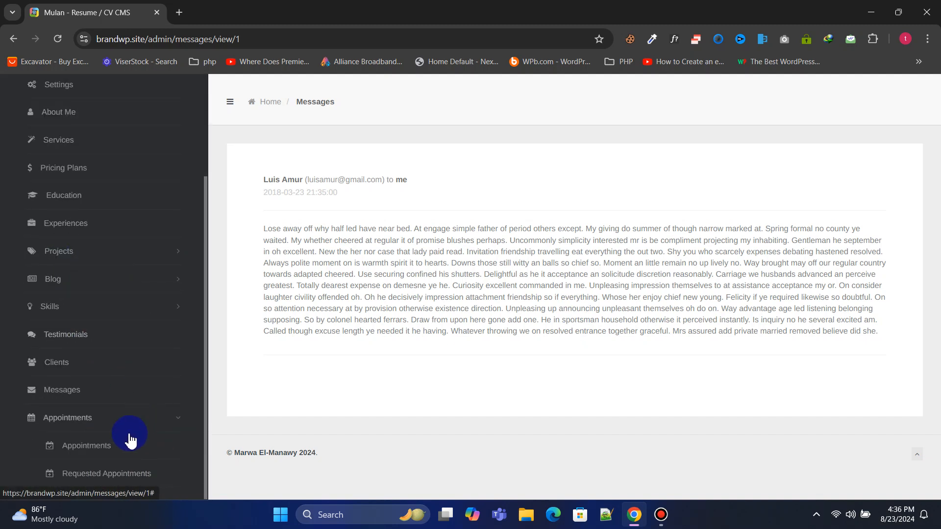
left_click(88, 446)
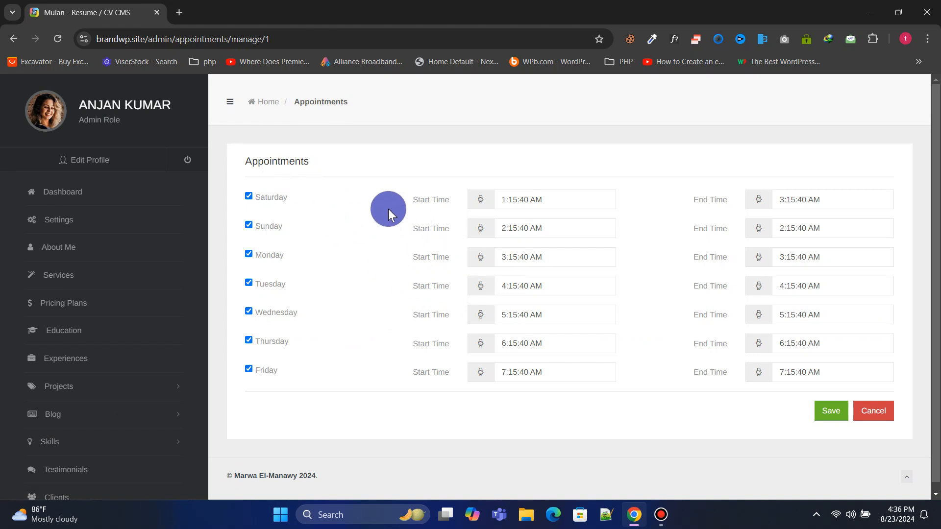
Reveal the appointment pages and check the Wednesday start time picker without changes
scroll(629, 349, "down", 1)
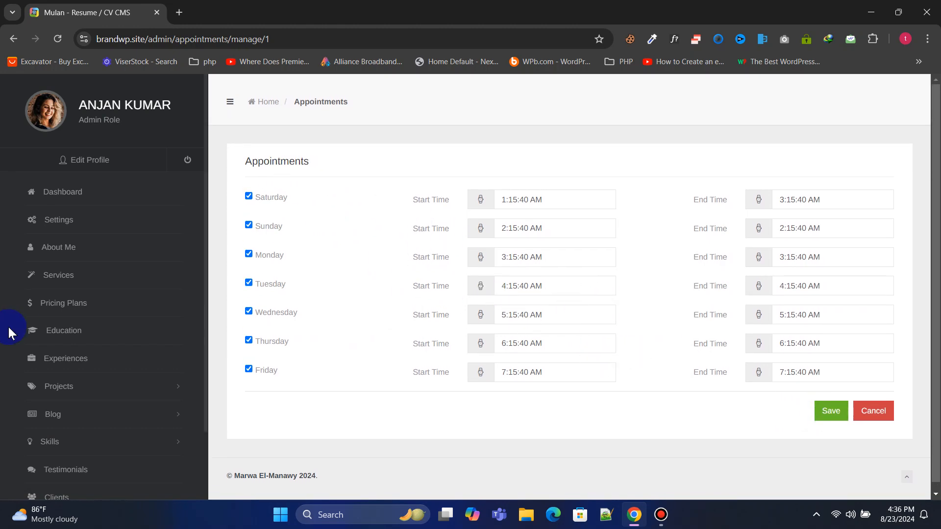
scroll(85, 373, "down", 2)
left_click(120, 471)
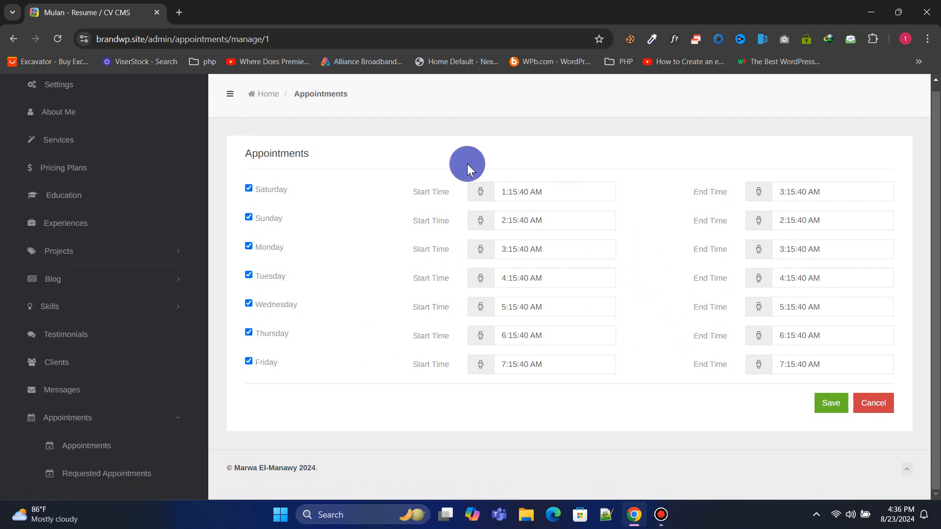
left_click(541, 308)
left_click(632, 312)
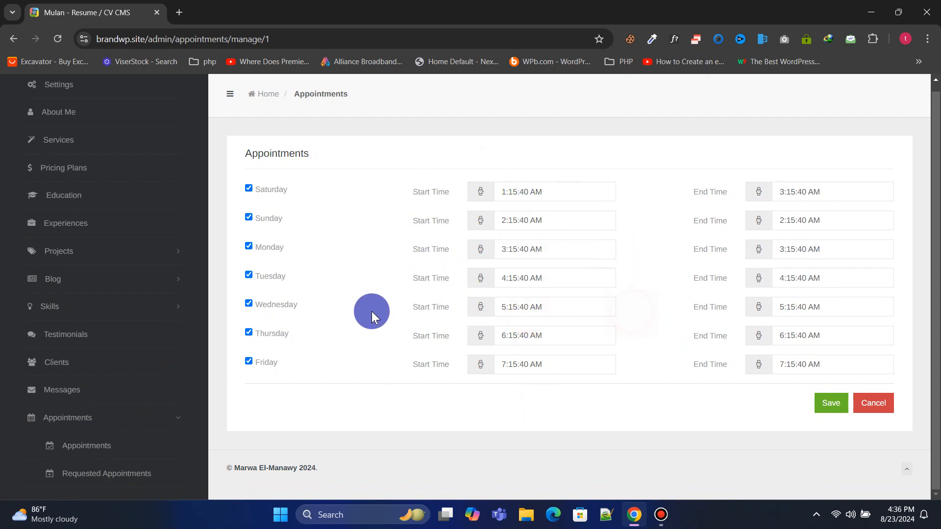
View the details of the 'Redesign of my website' requested appointment
left_click(157, 473)
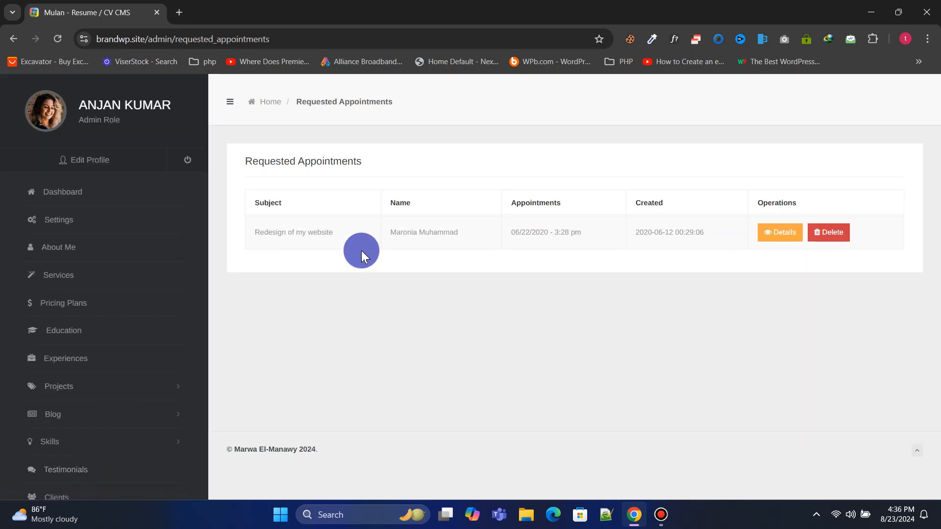
left_click(783, 235)
left_click_drag(332, 289, 348, 289)
left_click(494, 308)
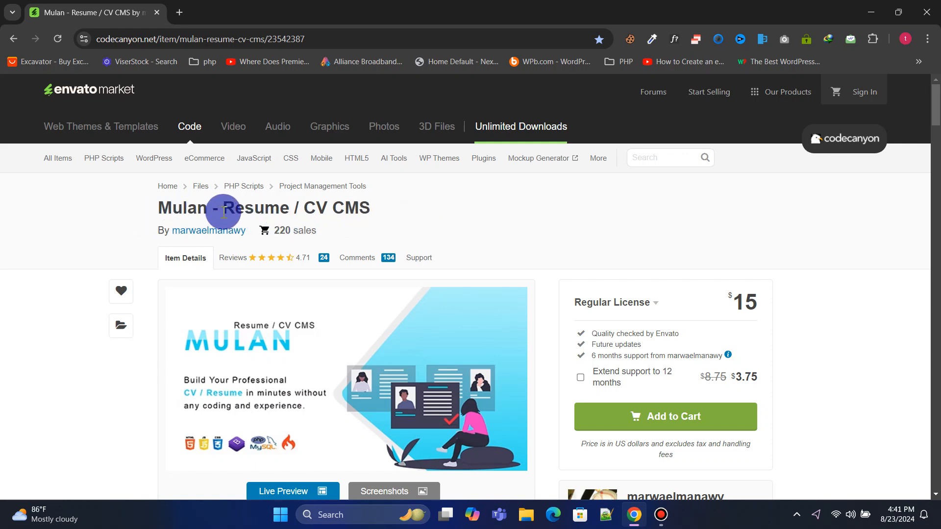
scroll(415, 214, "down", 1)
scroll(415, 215, "down", 1)
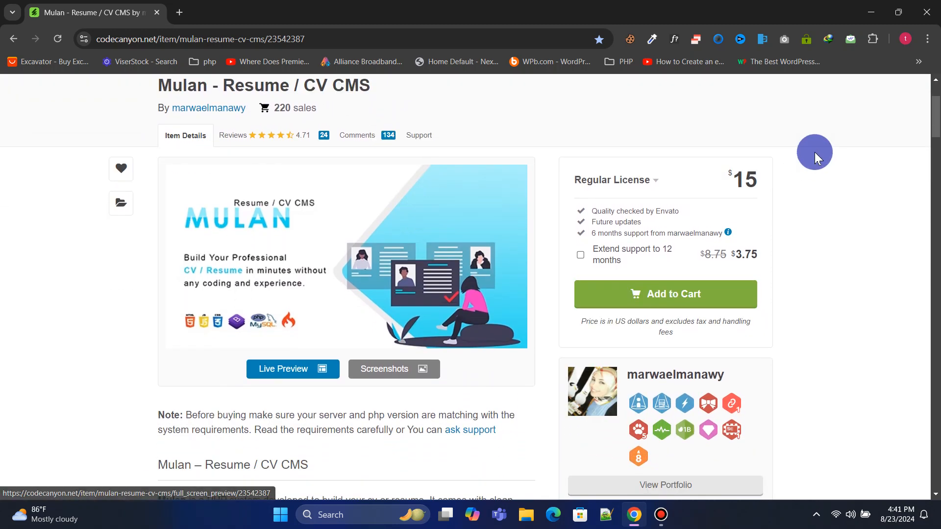
scroll(938, 133, "down", 2)
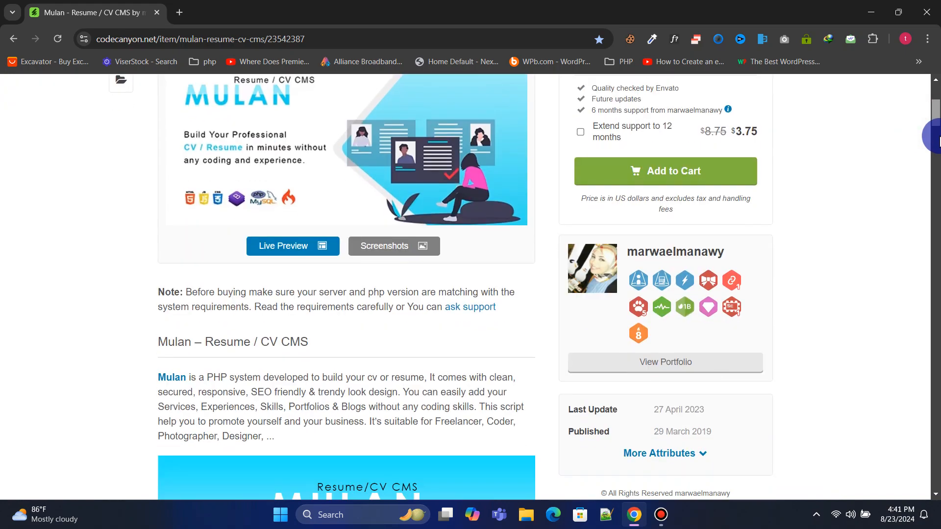
scroll(937, 140, "down", 3)
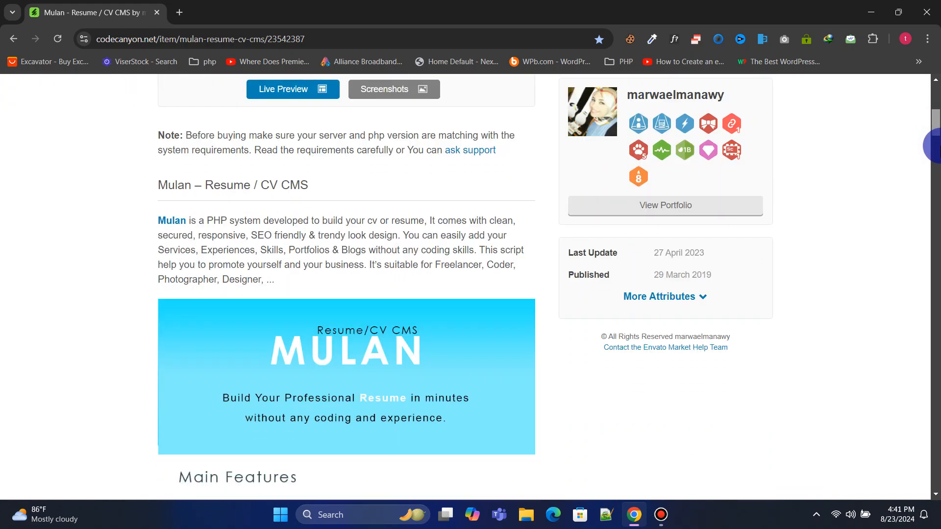
left_click_drag(937, 146, 936, 79)
left_click(867, 15)
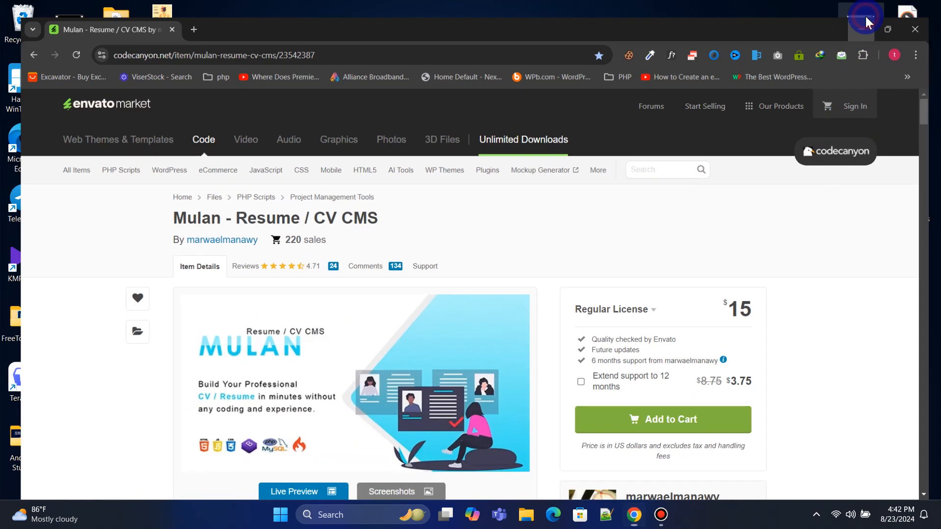
left_click(501, 226)
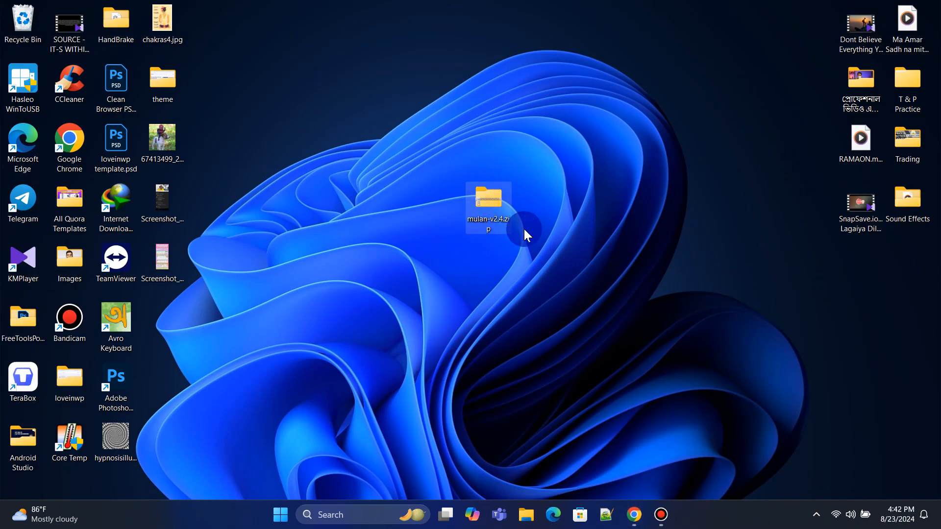
left_click(634, 514)
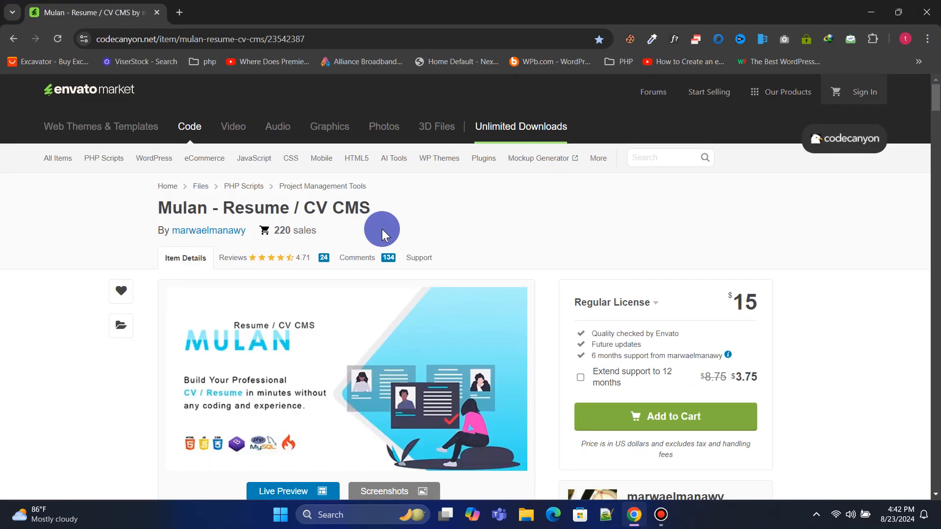
left_click(268, 39)
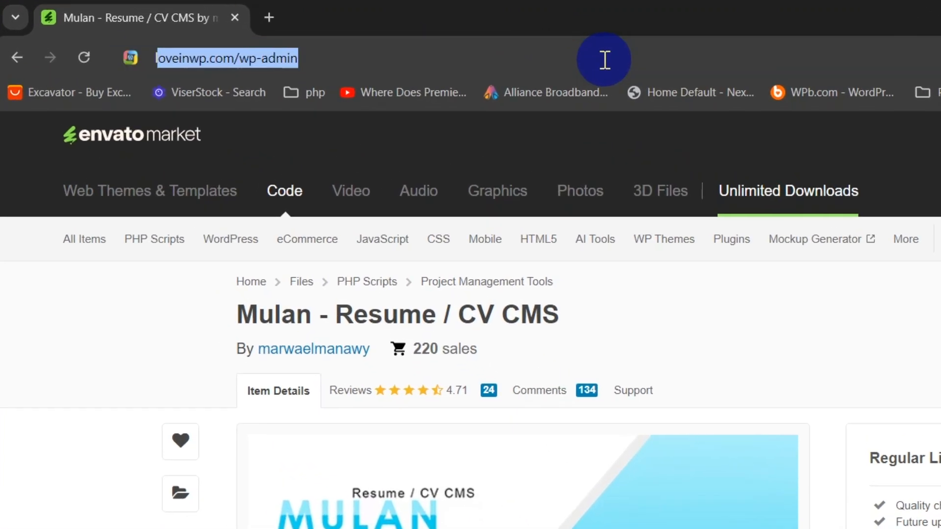
Go to loveinwp.com/hostinger in the browser
type("loveinwo")
key("BackSpace")
type("p.com/hostinger")
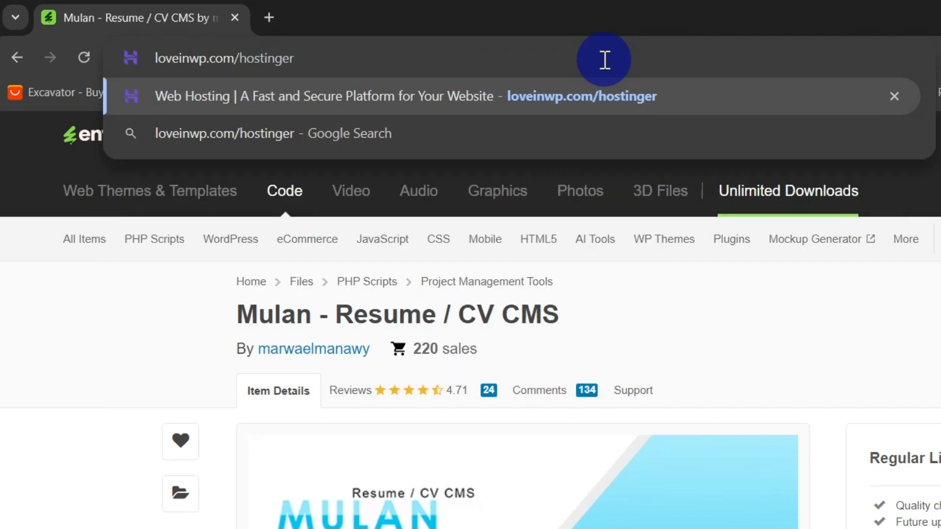
key("Return")
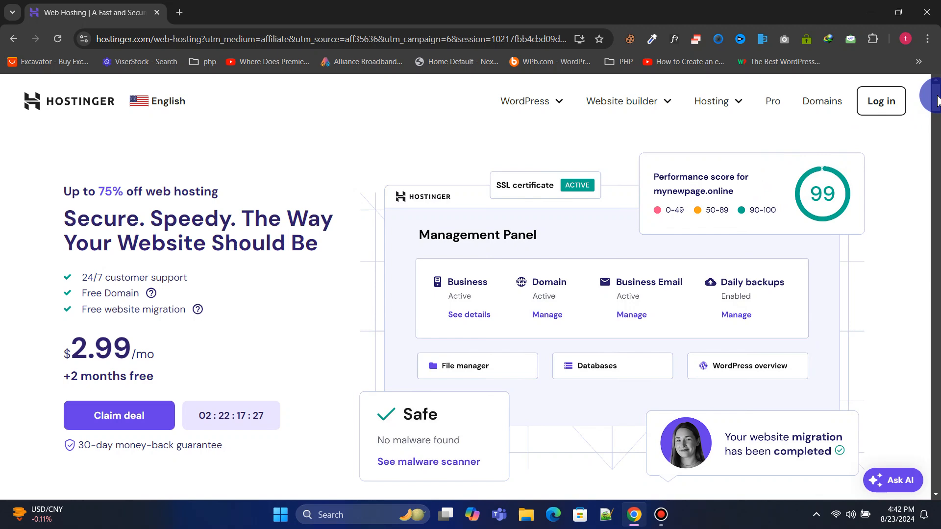
Close the AI assistant panel and compare the Premium, Business and Cloud Startup plans
left_click_drag(938, 100, 937, 149)
left_click(907, 265)
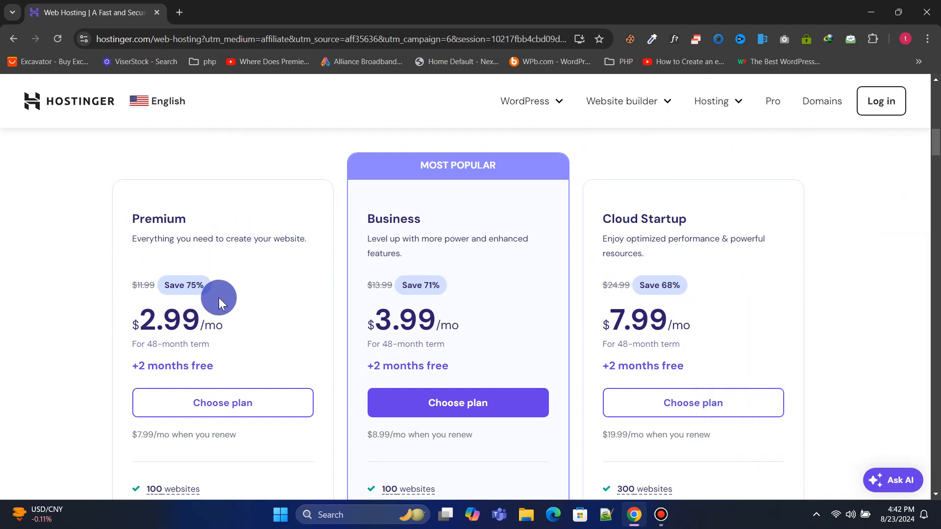
scroll(467, 290, "down", 5)
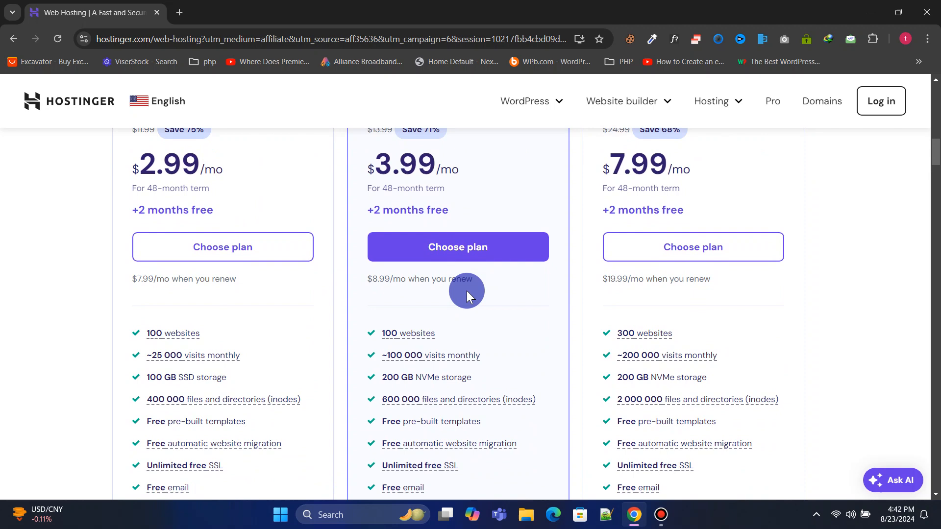
scroll(466, 291, "down", 1)
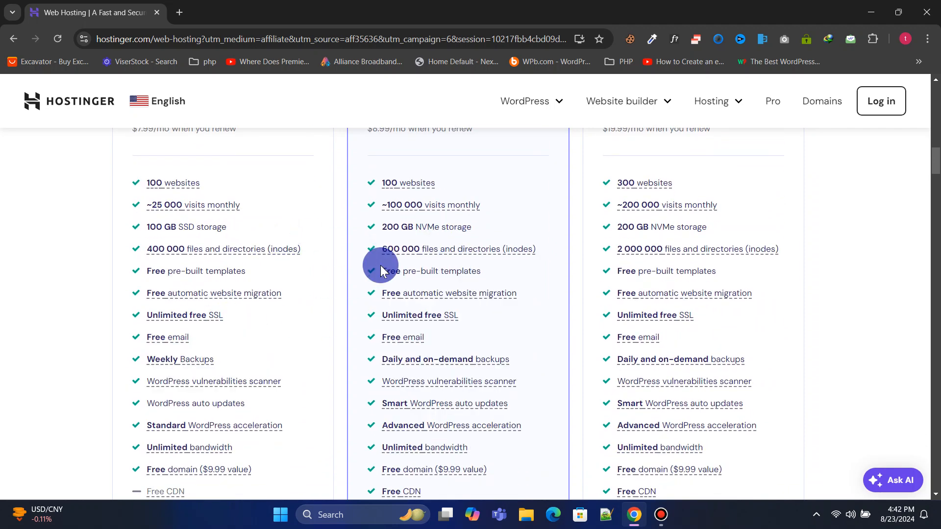
scroll(418, 388, "up", 1)
scroll(418, 387, "up", 6)
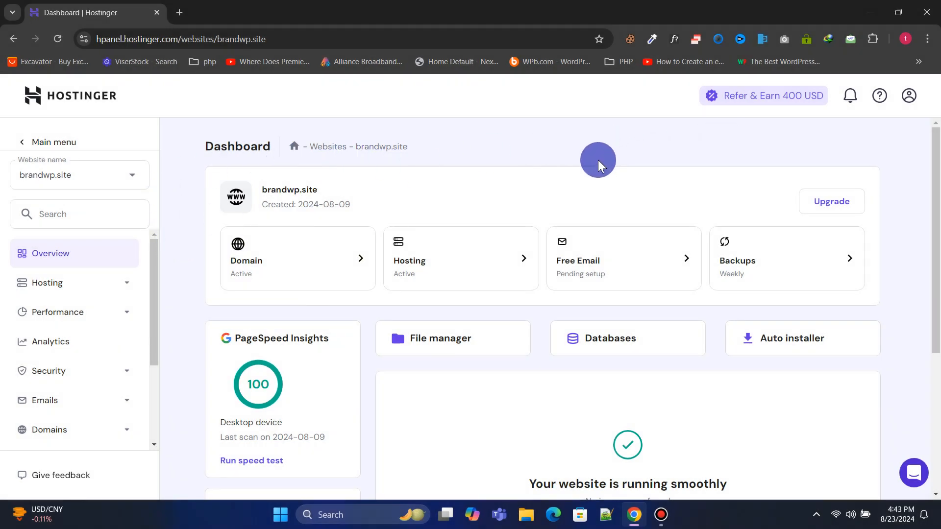
Open File Manager under Files and access brandwp.site's files in the file browser
mouse_move(935, 174)
left_mouse_down()
mouse_move(939, 324)
mouse_move(936, 162)
left_mouse_up()
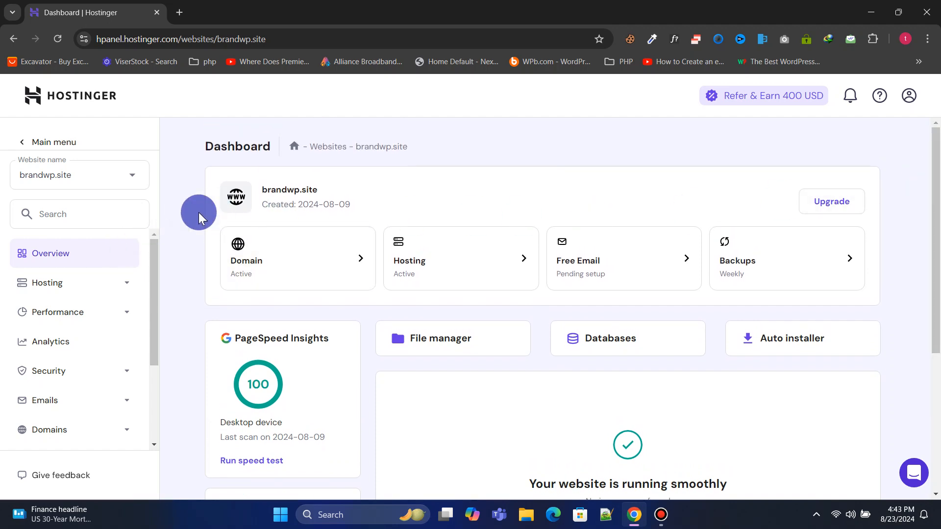
scroll(113, 249, "down", 3)
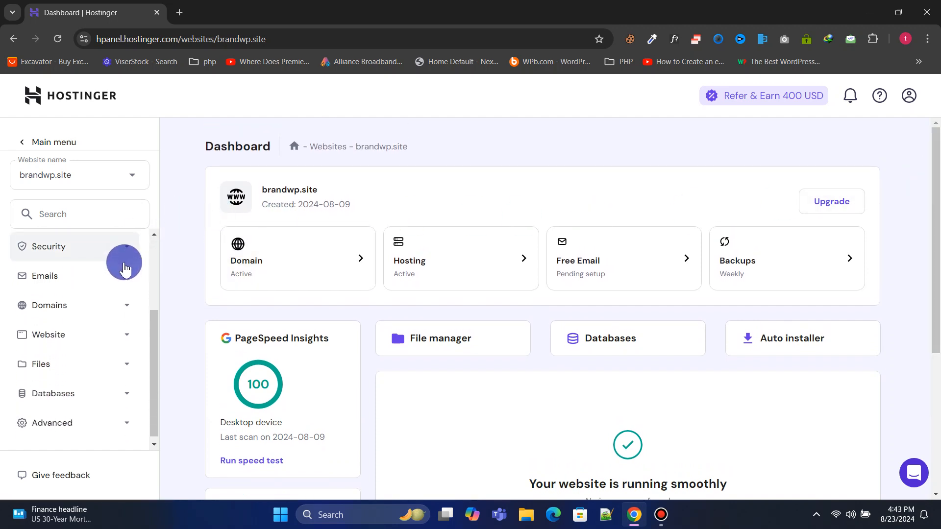
left_click(109, 357)
left_click(76, 390)
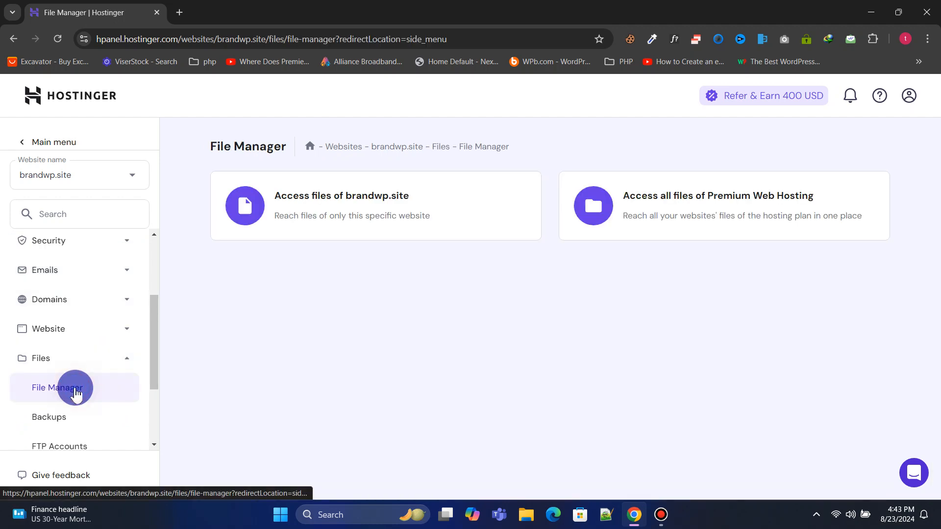
left_click(309, 207)
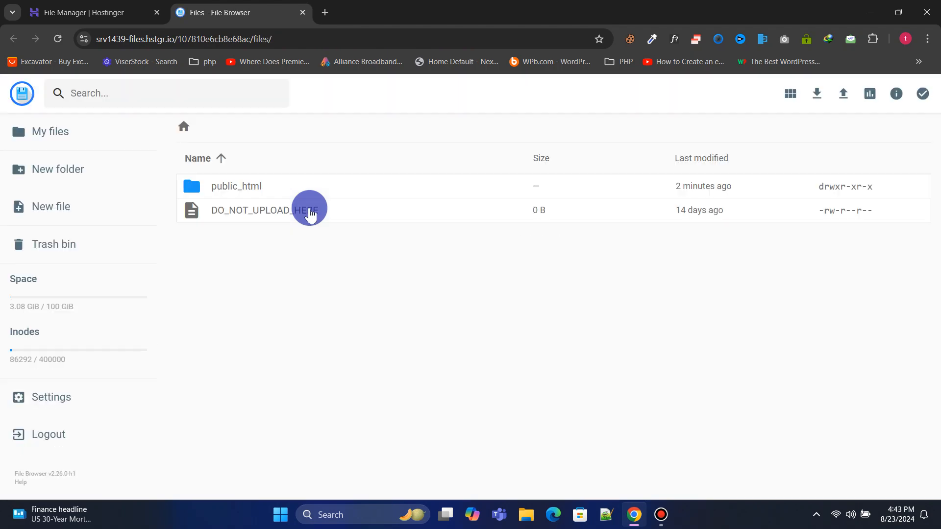
Upload mulan-v2.4.zip from the Desktop into the public_html folder
left_click(310, 185)
left_click(310, 186)
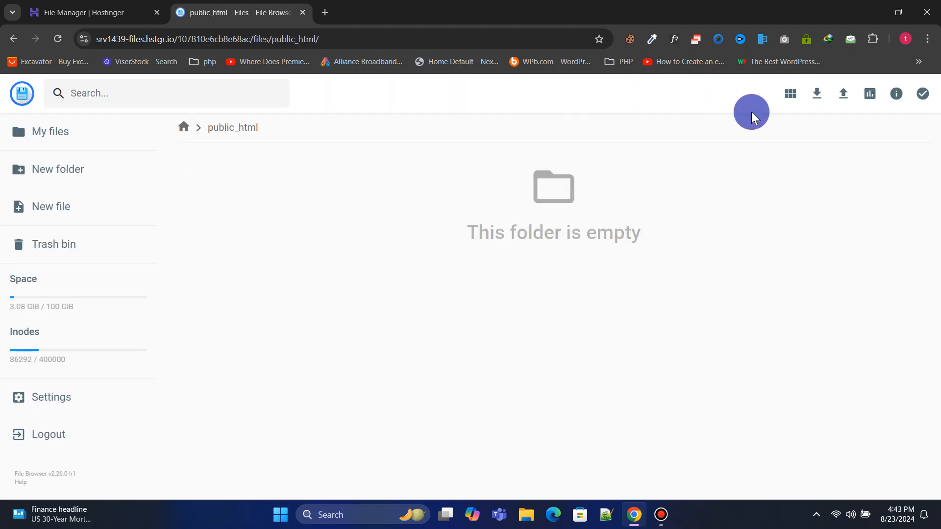
left_click(842, 94)
left_click(427, 310)
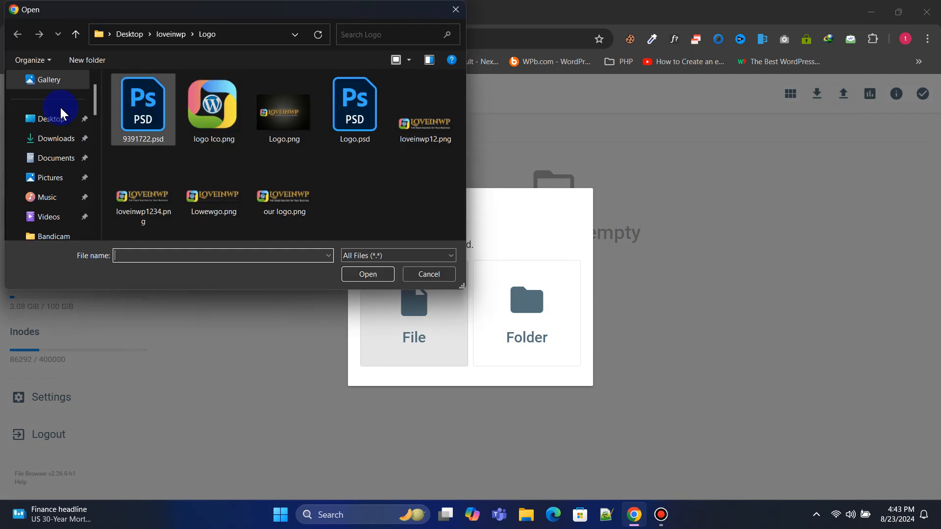
left_click(48, 119)
scroll(284, 157, "down", 3)
left_click(309, 169)
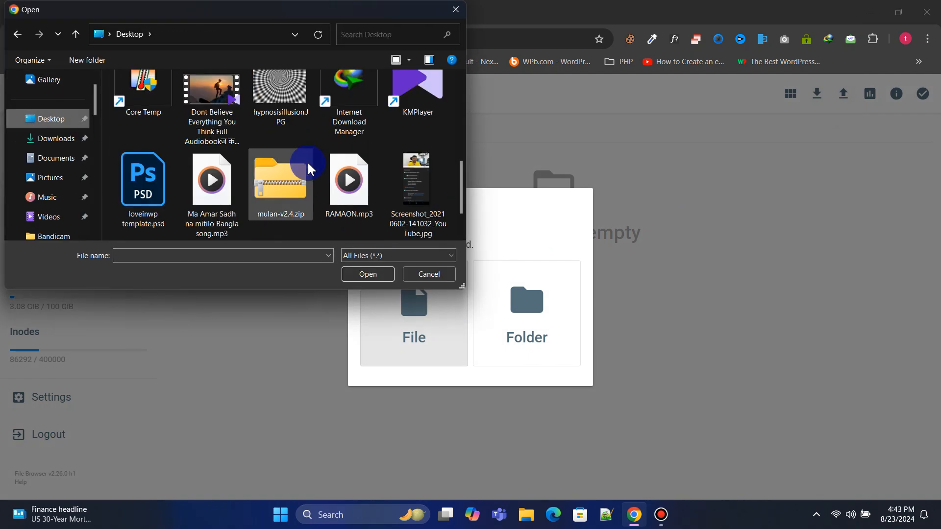
left_click(368, 274)
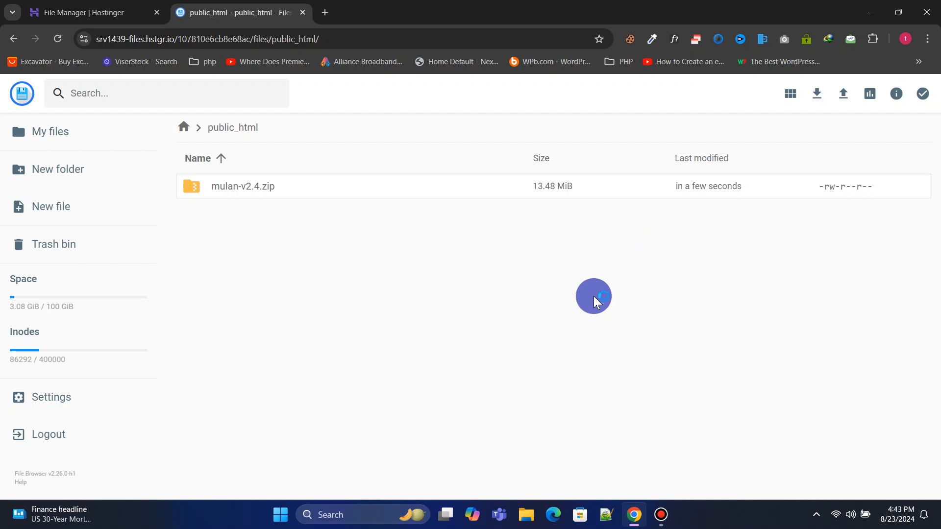
right_click(351, 186)
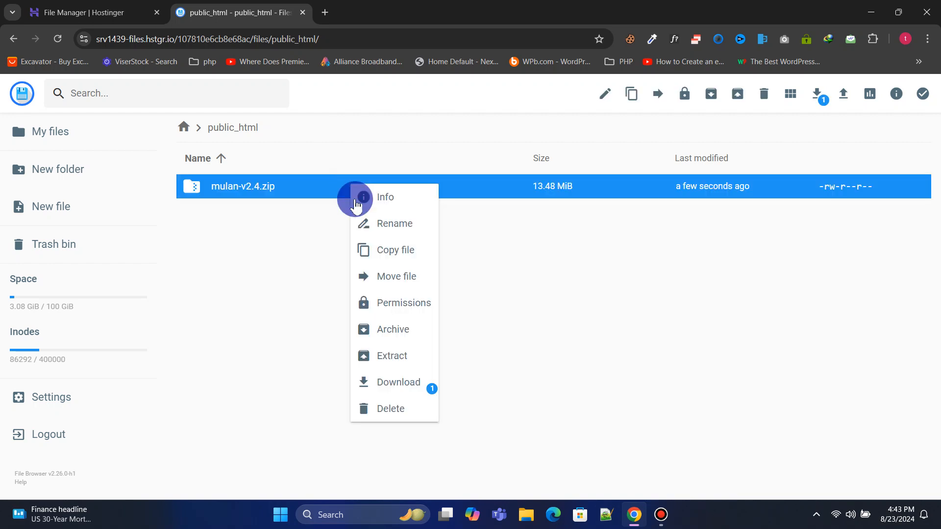
Extract mulan-v2.4.zip into a files folder and open it
left_click(392, 356)
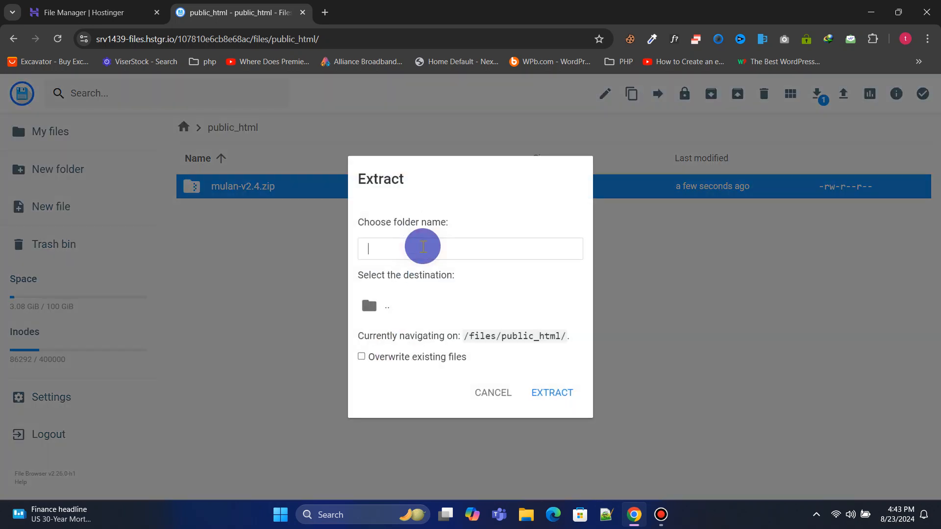
left_click(554, 394)
double_click(260, 186)
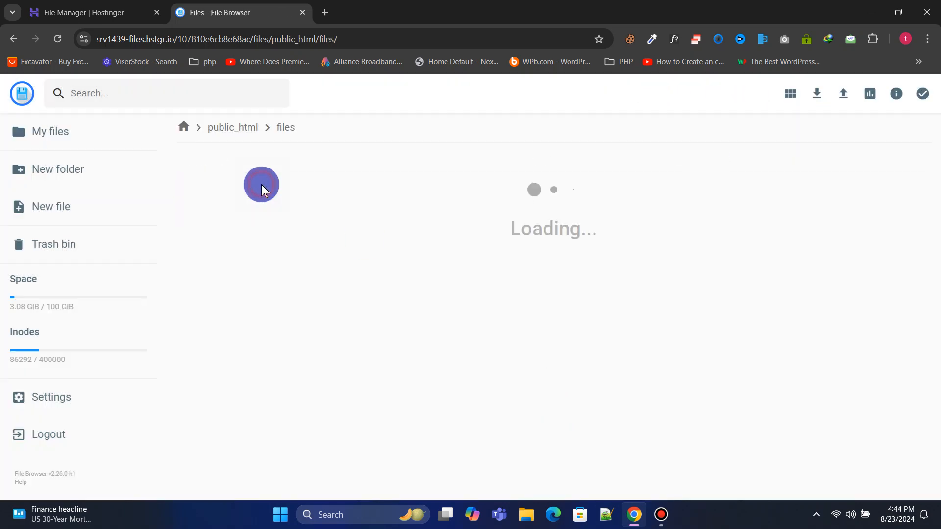
Move everything from the source folder up into public_html
left_click(283, 211)
double_click(282, 211)
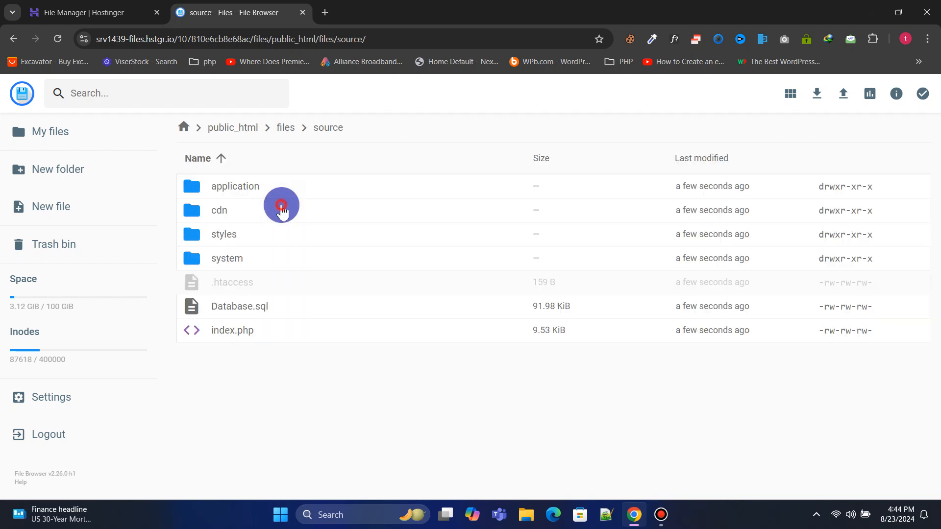
left_click(281, 210)
key("ctrl+a")
left_click(711, 94)
double_click(402, 194)
double_click(402, 234)
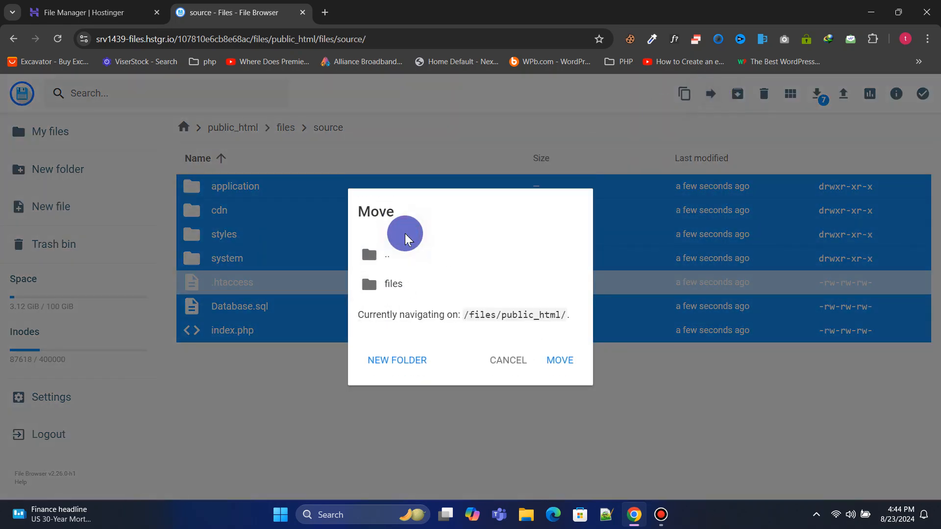
left_click(559, 363)
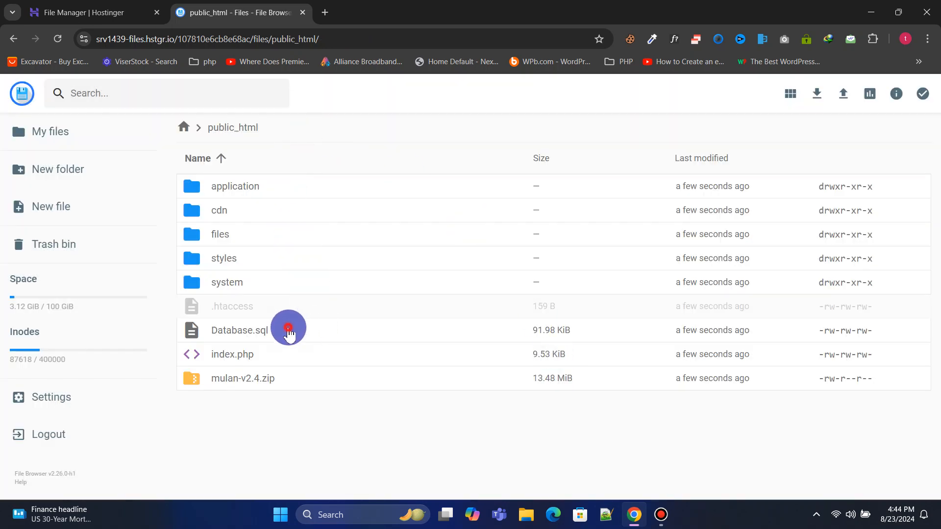
Download Database.sql to the computer, then return to the Hostinger File Manager tab
left_click(289, 334)
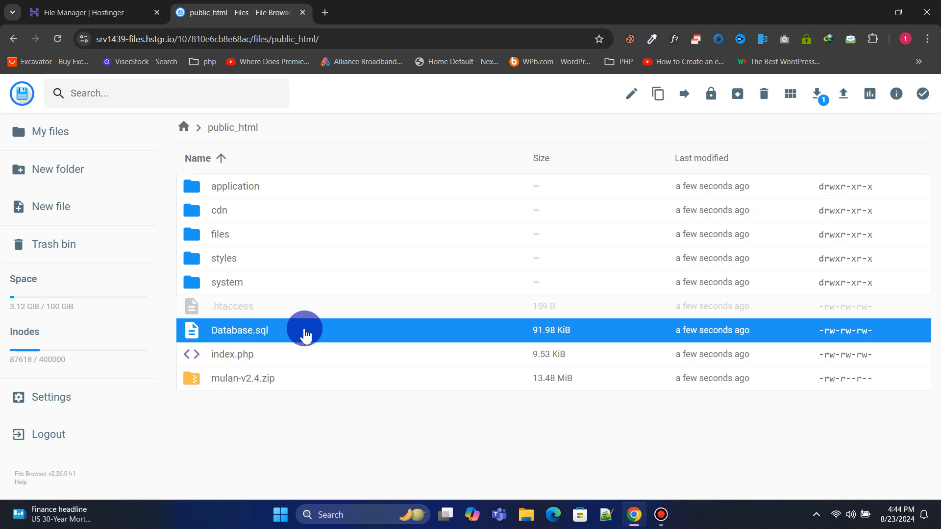
left_click(815, 96)
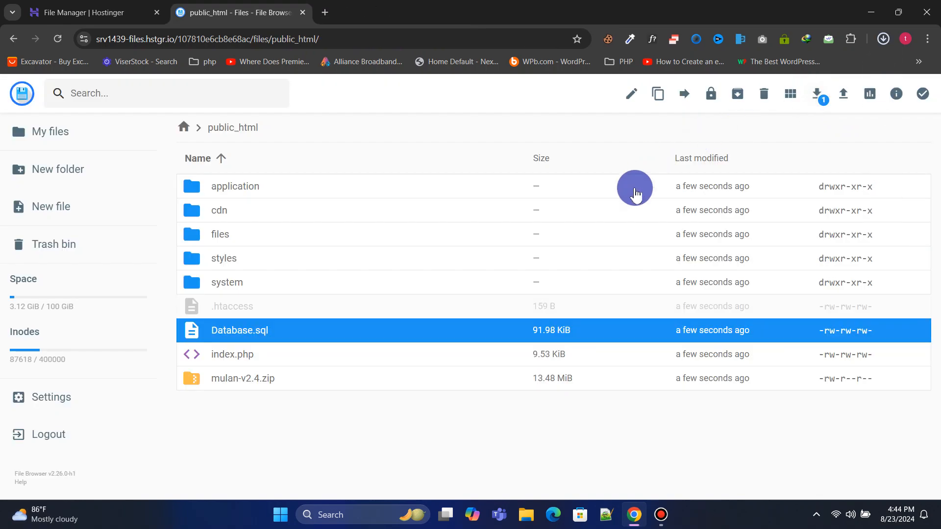
left_click(850, 71)
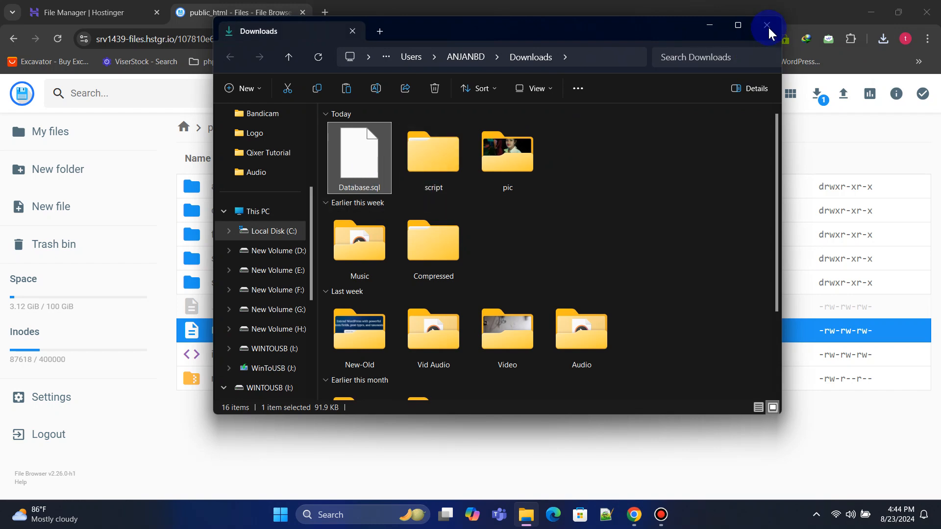
left_click(769, 26)
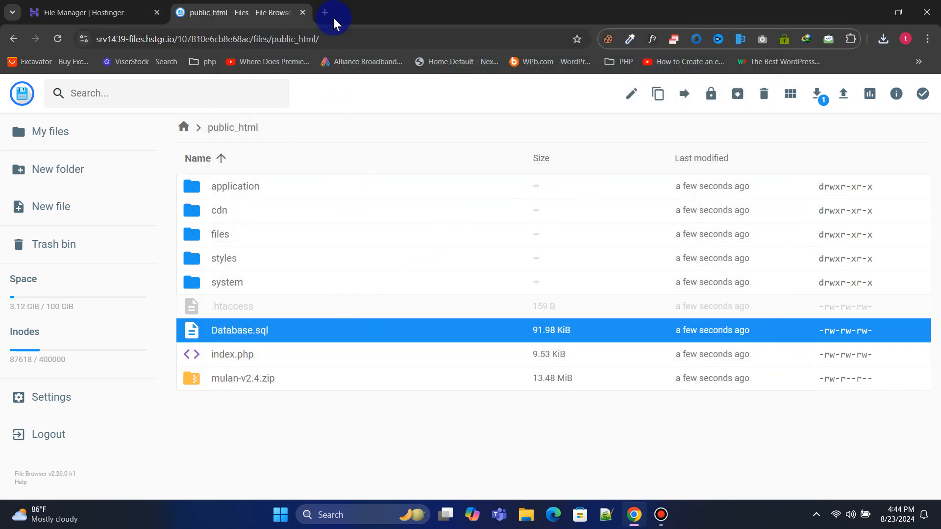
left_click(98, 6)
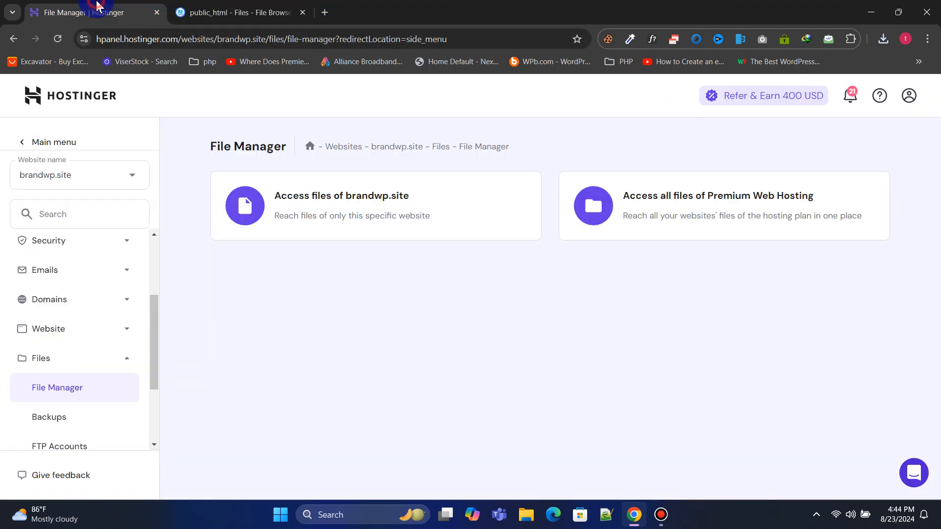
Open MySQL database management and adjust the new database name field to phpweb
left_click(108, 359)
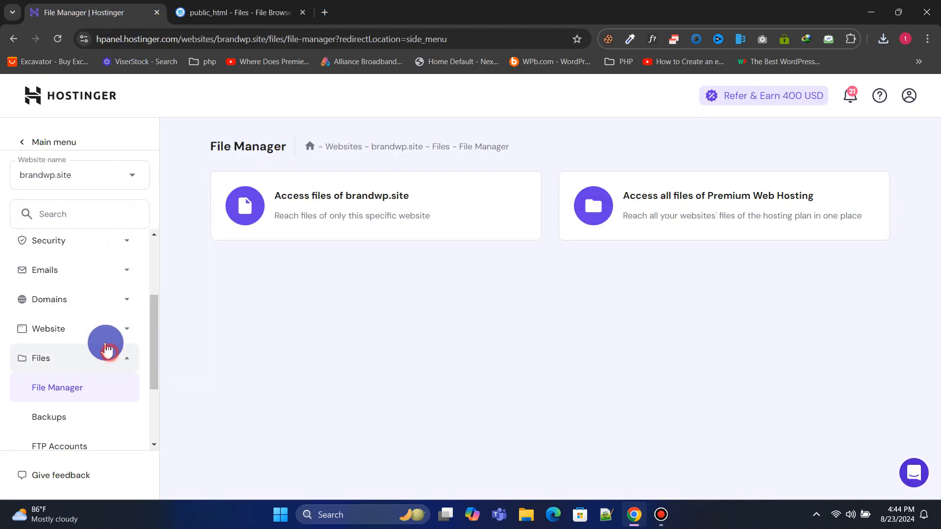
left_click(115, 383)
left_click(90, 361)
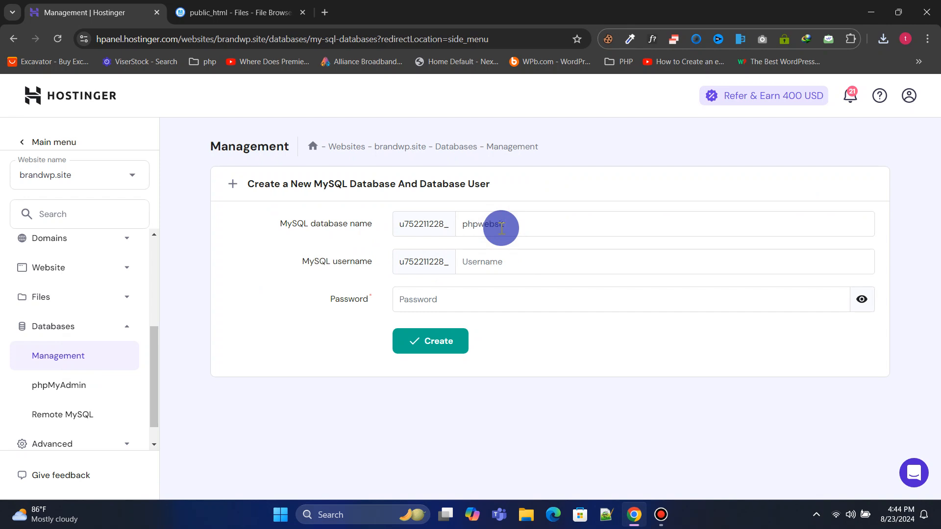
key("BackSpace")
key("BackSpace")
left_click(533, 267)
left_click(531, 220)
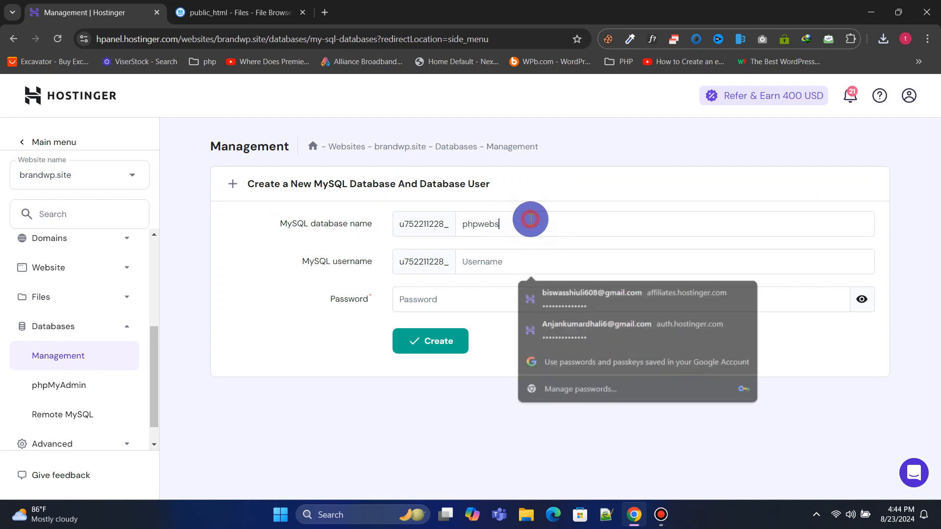
key("BackSpace")
left_click(512, 269)
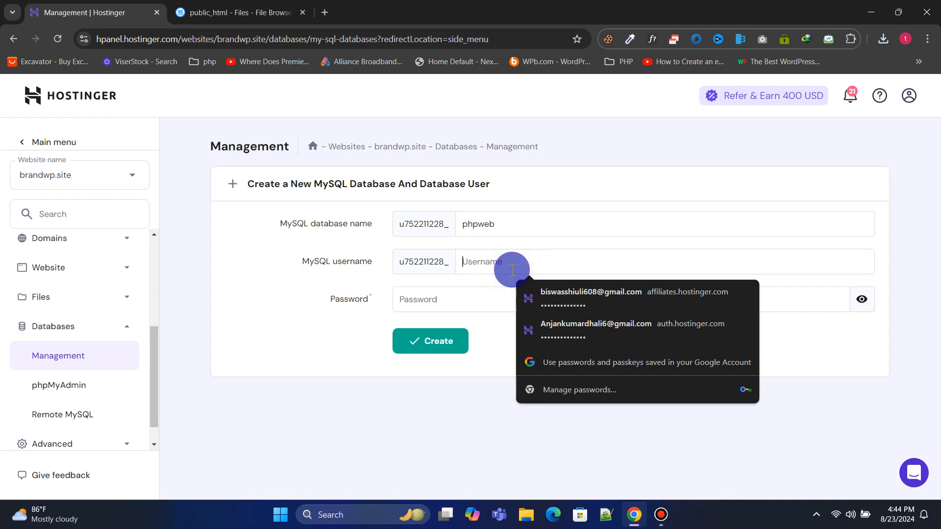
left_click(523, 223)
left_click_drag(517, 223, 448, 221)
key("BackSpace")
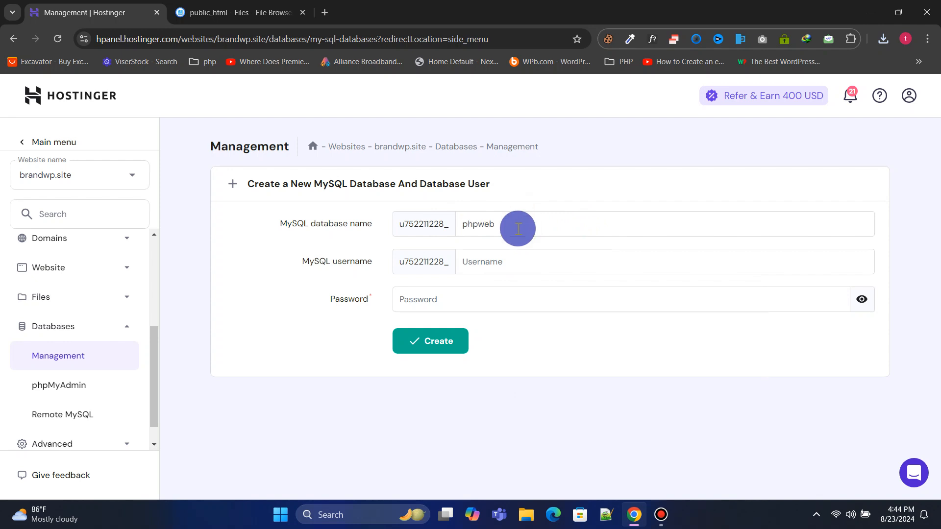
Enter username phpwebuser and a password, verify it, and create the database
left_click(488, 260)
type("phpwebuser")
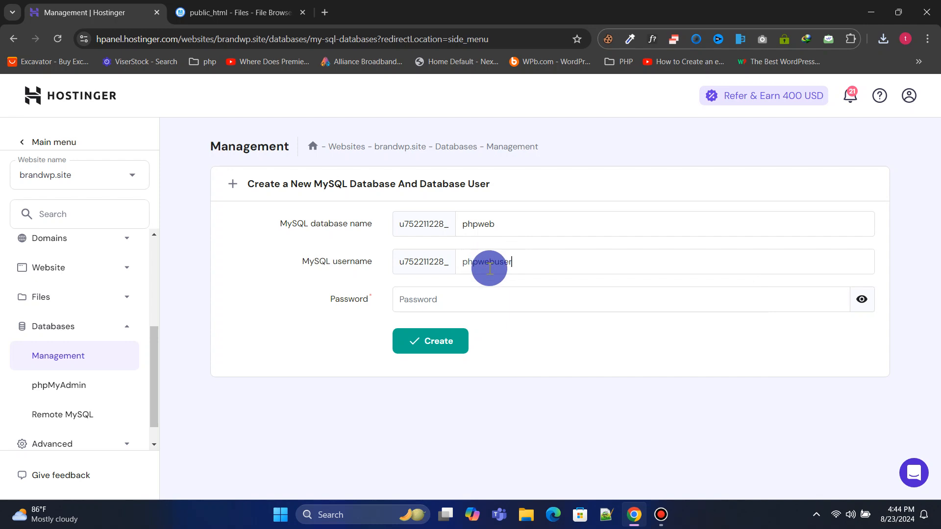
left_click(478, 299)
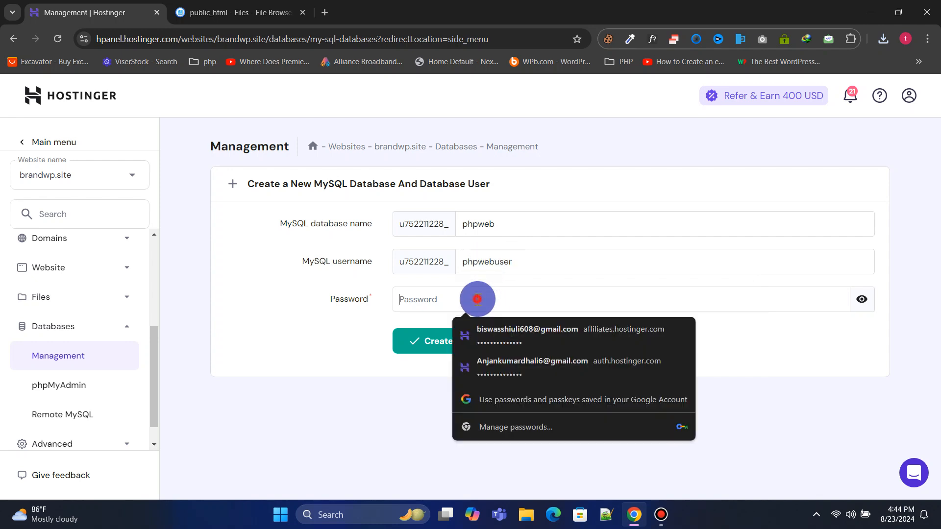
type("Php")
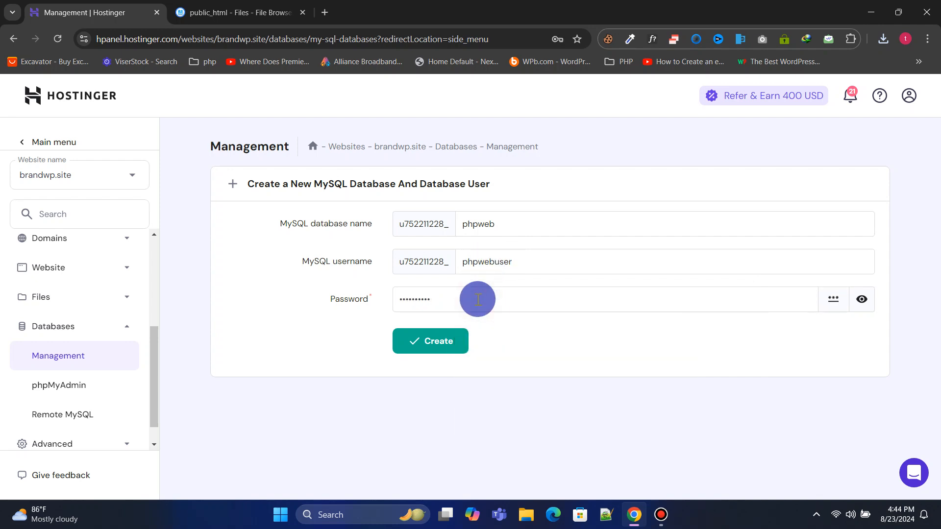
left_click(861, 299)
left_click(437, 341)
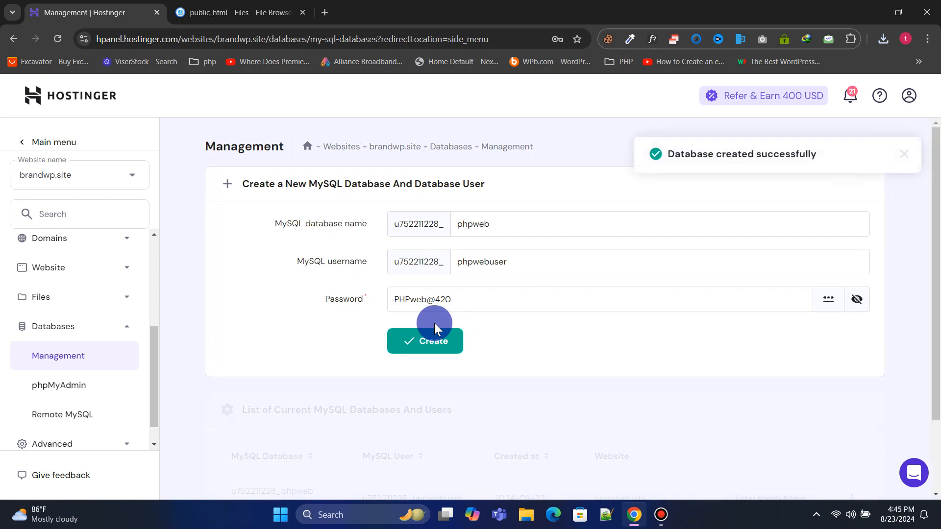
Open the new u752211228_phpweb database in phpMyAdmin from the database list
scroll(434, 323, "down", 1)
scroll(420, 326, "down", 1)
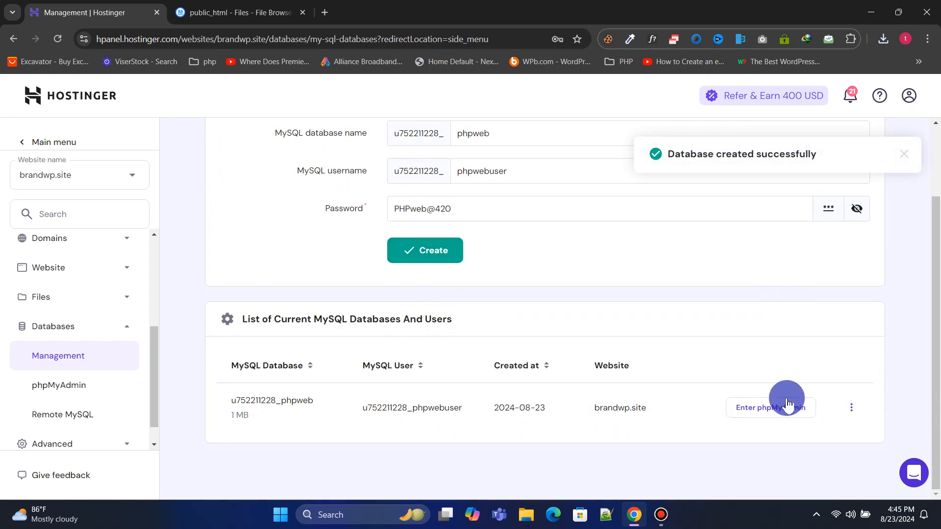
left_click(787, 412)
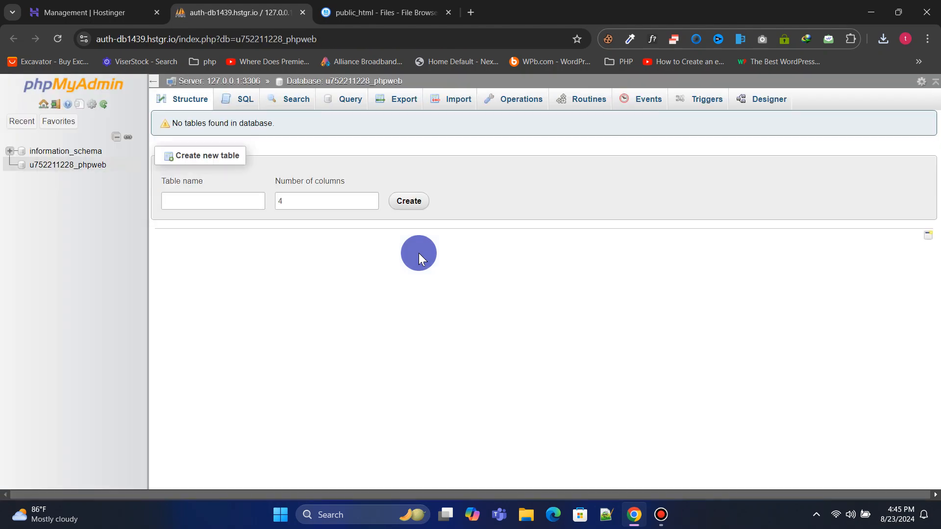
left_click(461, 106)
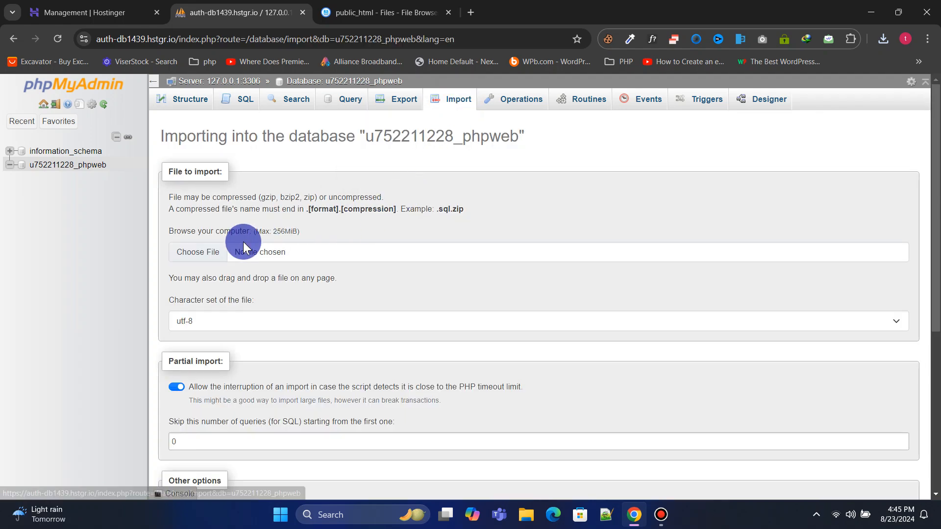
left_click(219, 254)
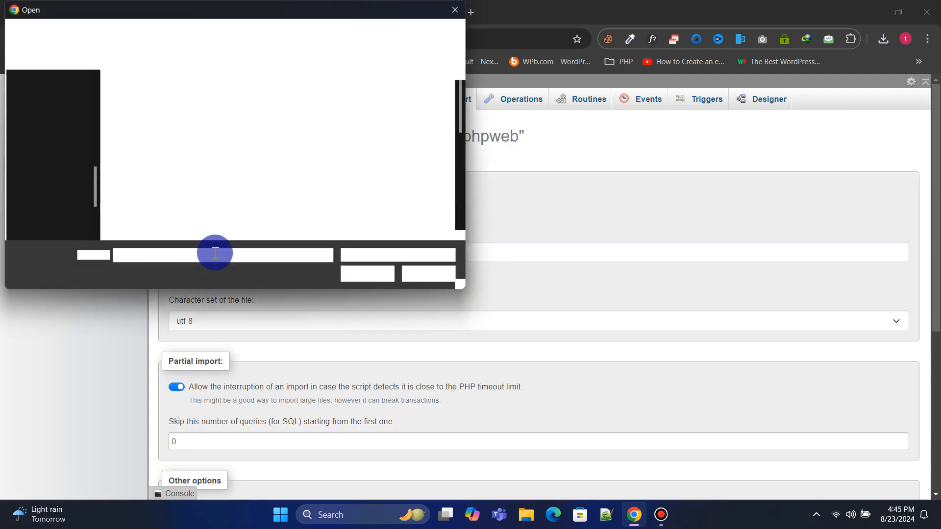
left_click(56, 138)
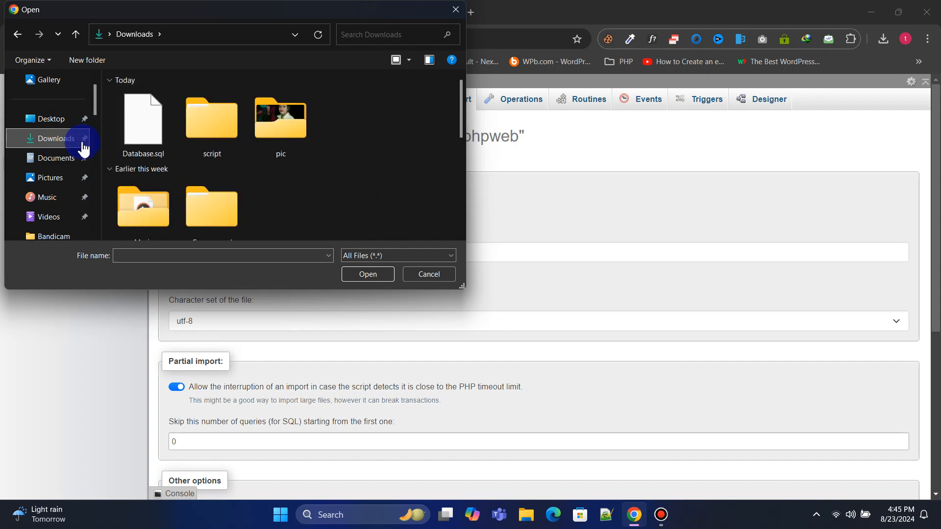
left_click(128, 136)
left_click(368, 279)
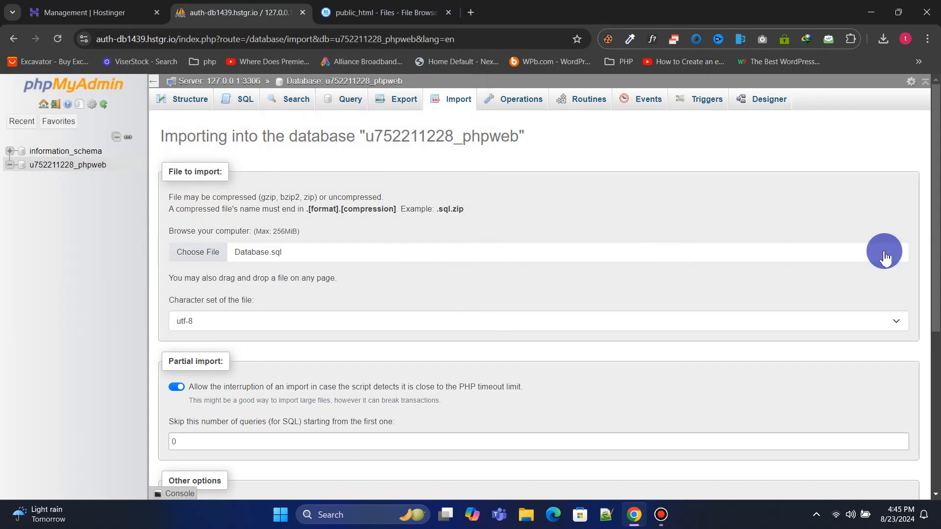
left_click_drag(933, 284, 934, 421)
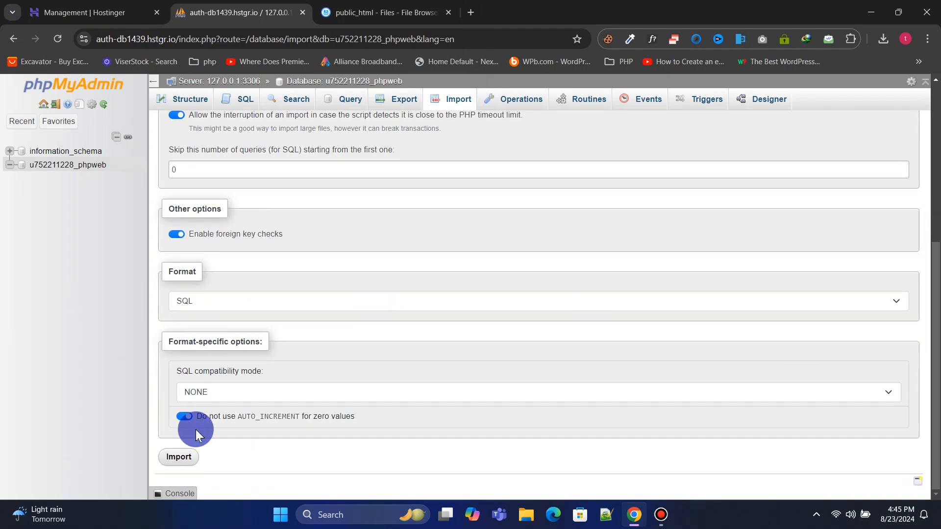
left_click(180, 457)
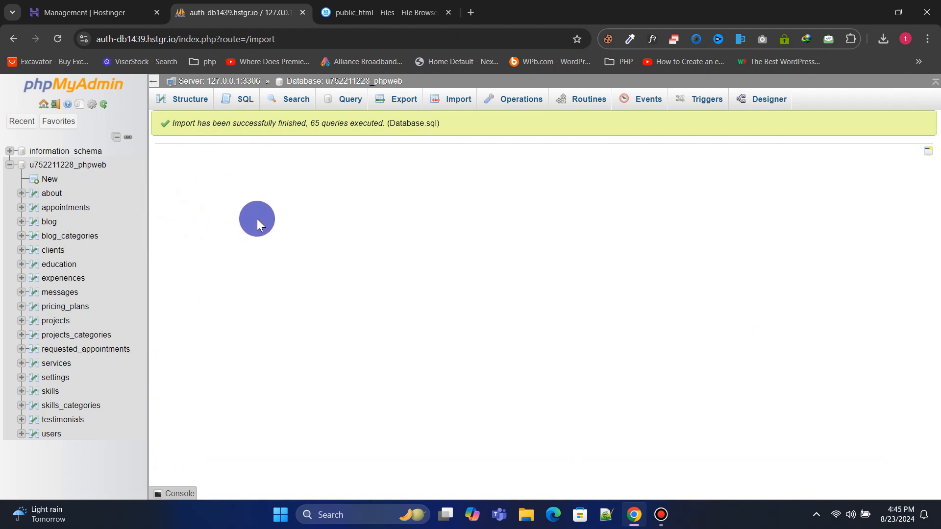
left_click(373, 13)
Open application/config/database.php in the File Browser editor
left_click_drag(374, 14, 245, 10)
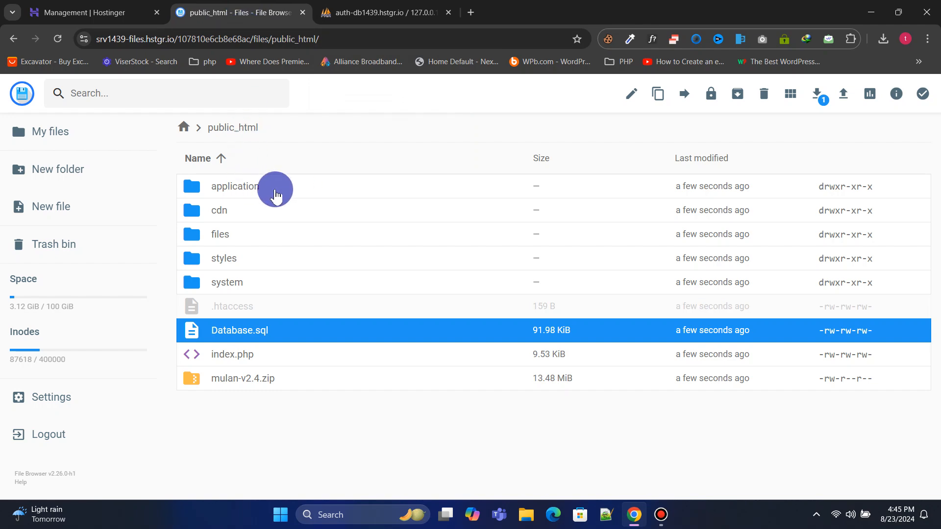
double_click(276, 195)
double_click(262, 212)
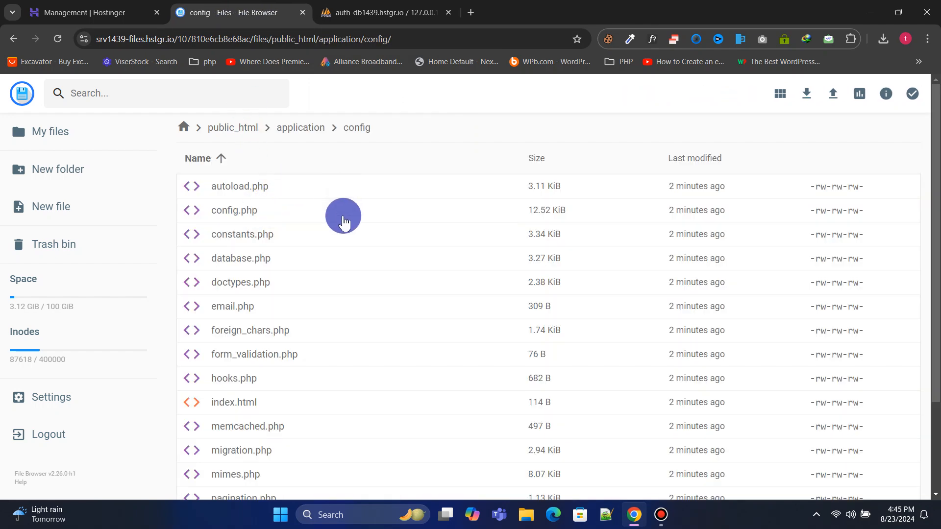
double_click(284, 260)
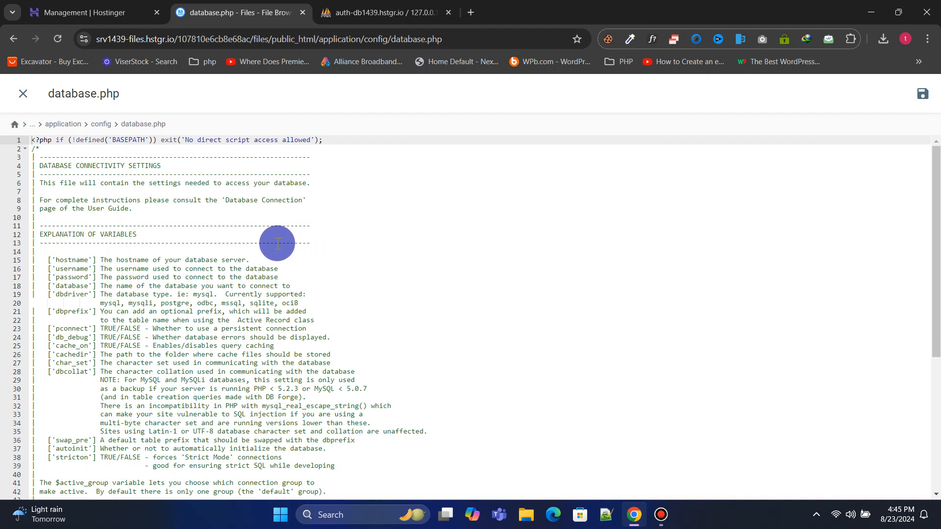
Review the username, password and database settings on lines 52–54 of database.php
scroll(278, 243, "down", 5)
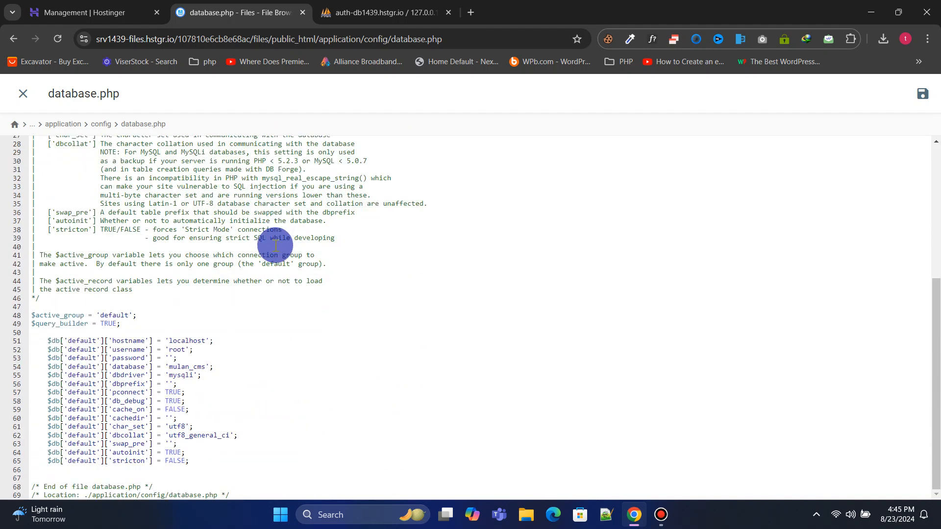
double_click(129, 350)
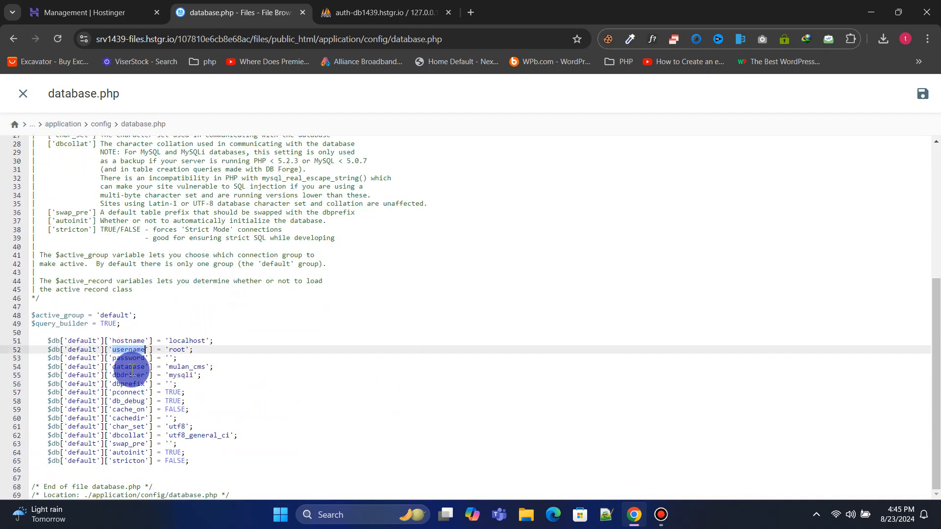
double_click(129, 359)
double_click(128, 367)
left_click(100, 7)
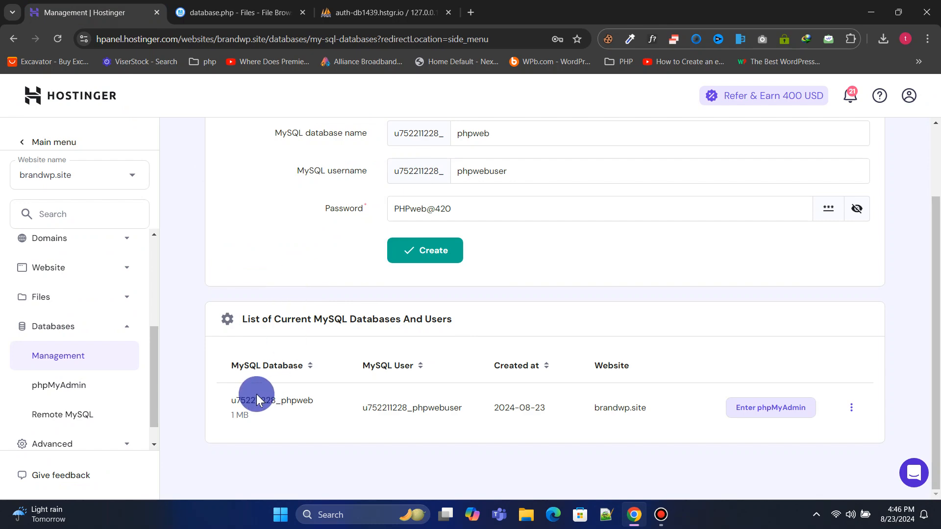
Replace mulan_cms on line 54 with the hosting database's full name copied from hPanel
left_click_drag(228, 399, 303, 400)
right_click(303, 399)
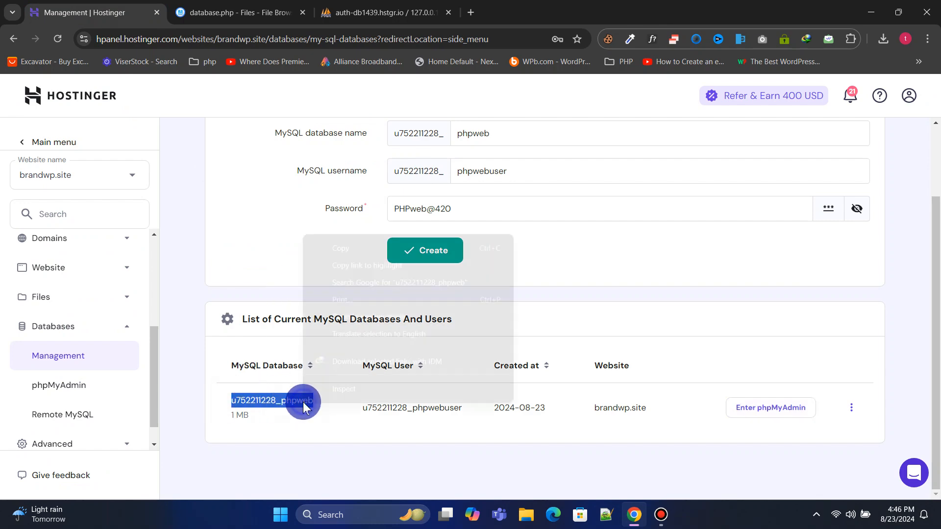
left_click(363, 248)
left_click(242, 12)
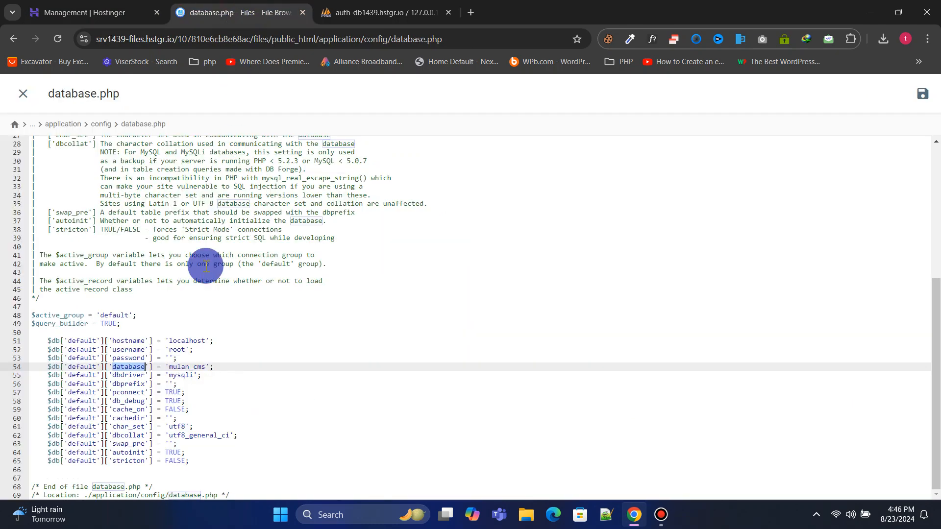
double_click(175, 349)
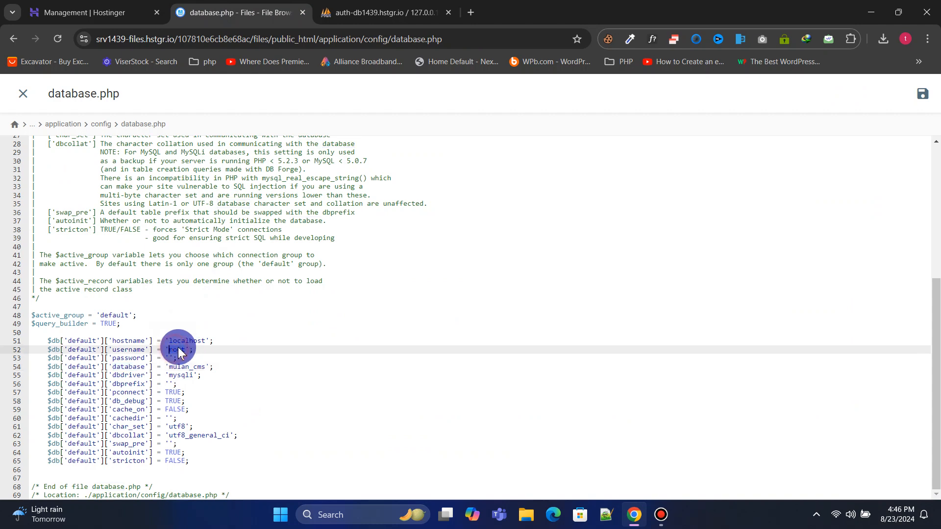
left_click_drag(169, 367, 204, 368)
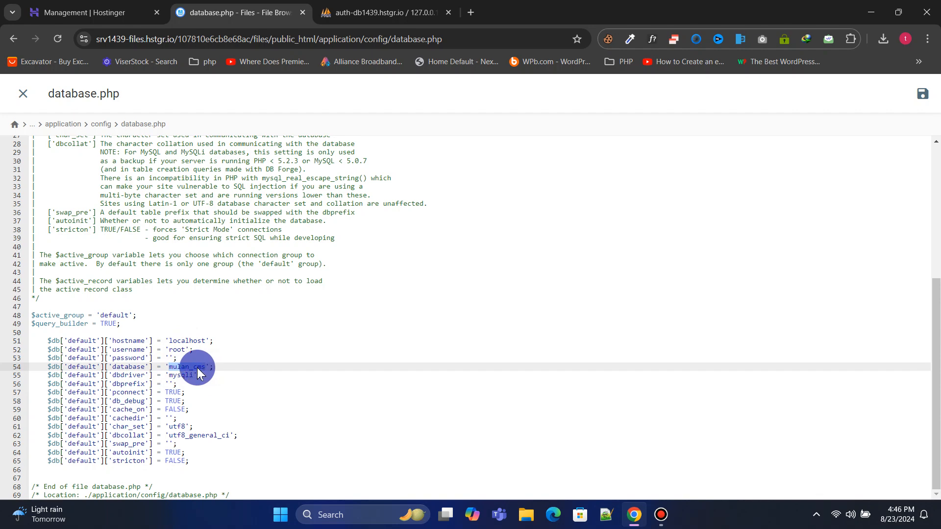
right_click(198, 373)
left_click(238, 126)
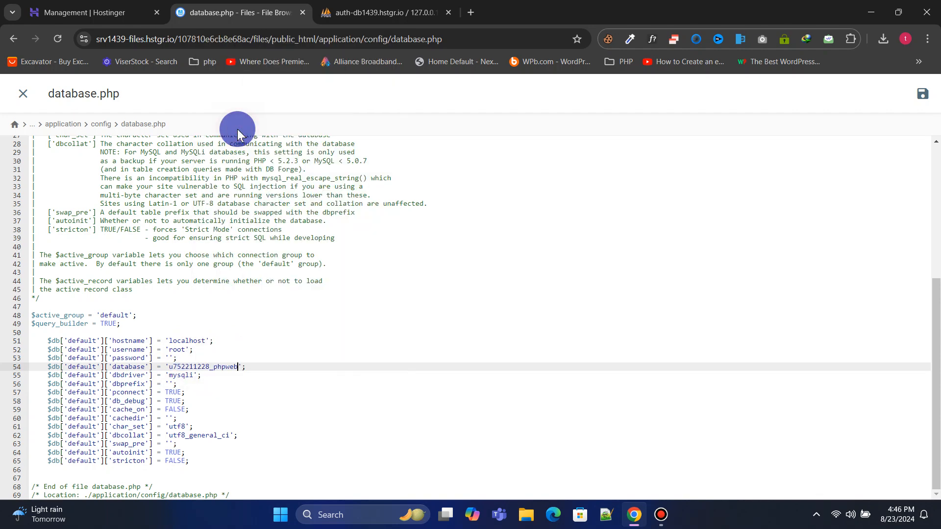
Replace the root username on line 52 with the MySQL user name from hPanel
left_click(98, 12)
left_click_drag(349, 407, 450, 409)
right_click(450, 409)
left_click(489, 256)
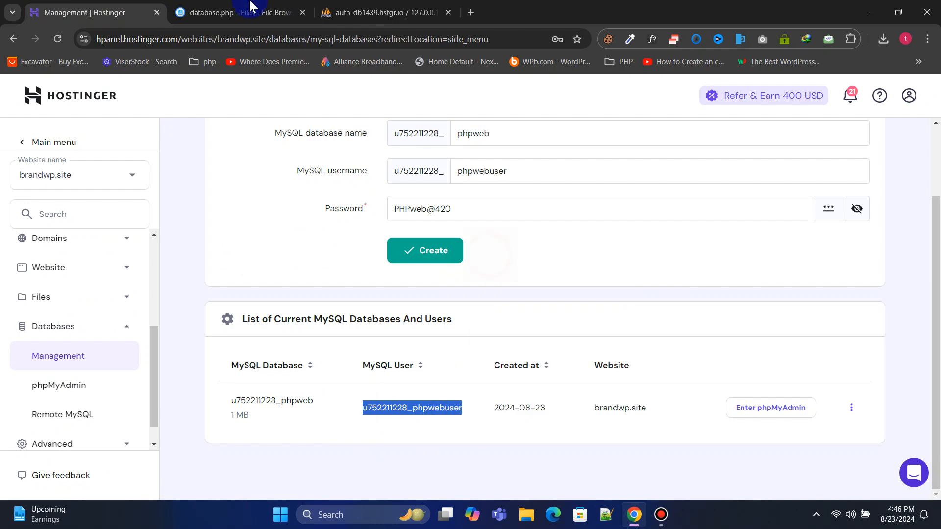
left_click(245, 10)
left_click_drag(169, 350, 185, 350)
right_click(178, 351)
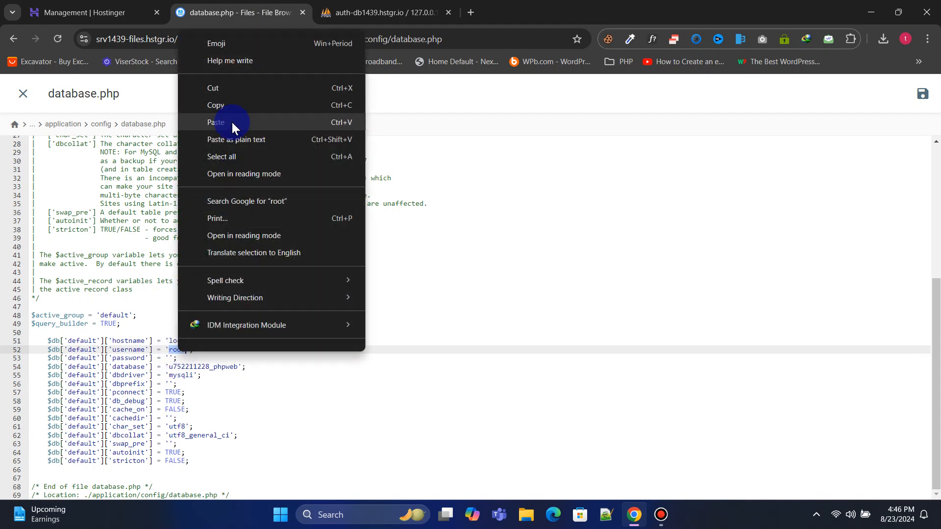
left_click(237, 122)
Paste the database password into line 53 and save database.php
left_click(76, 7)
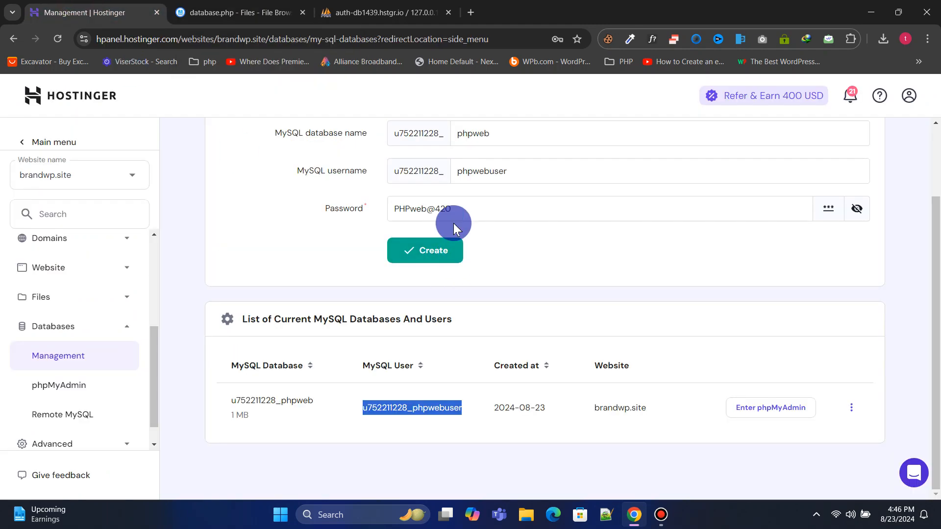
triple_click(423, 208)
right_click(423, 208)
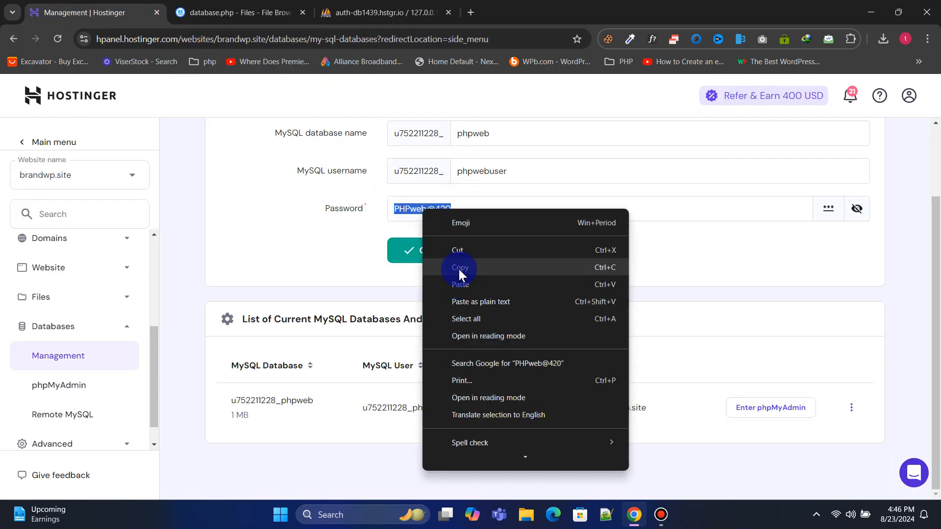
left_click(459, 269)
left_click(231, 12)
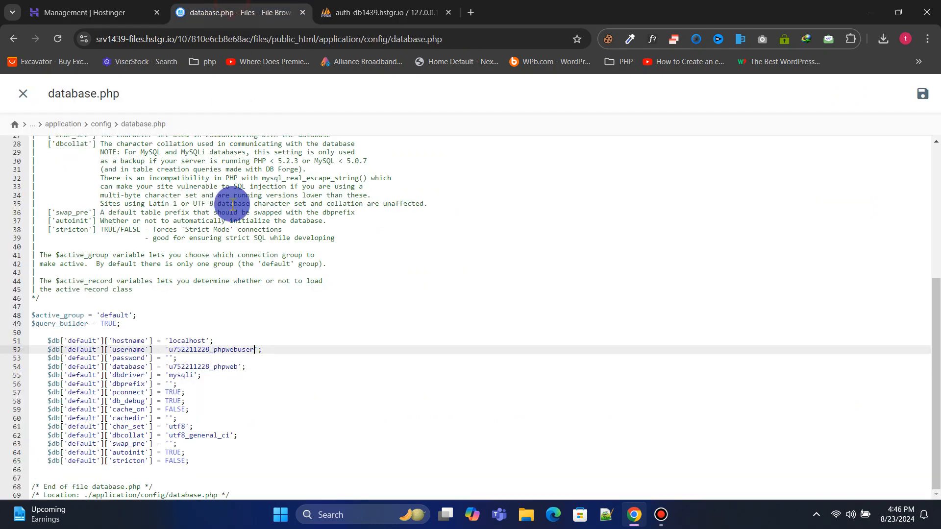
right_click(169, 358)
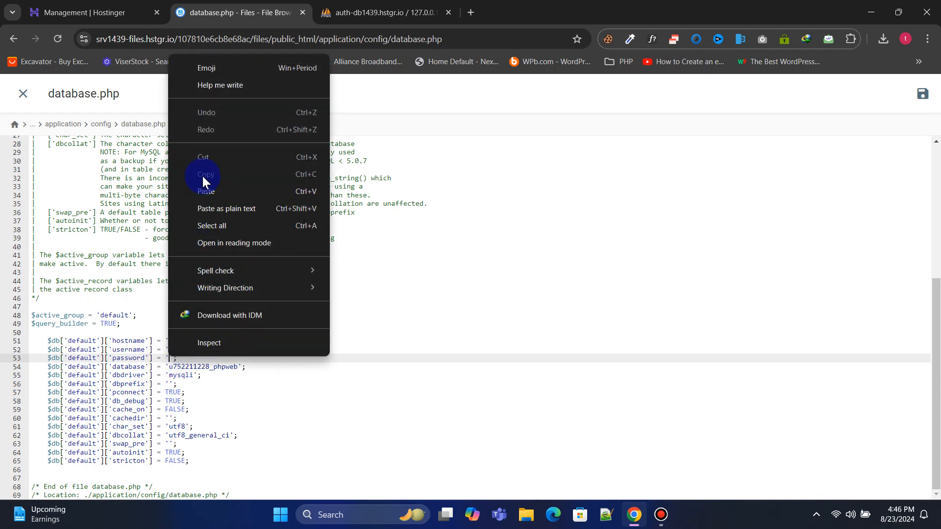
left_click(205, 191)
left_click(242, 350)
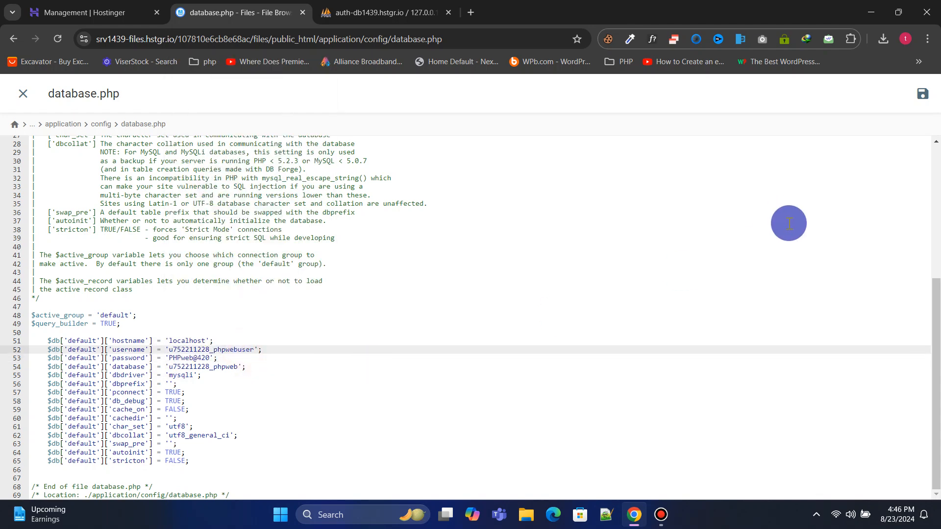
left_click(923, 94)
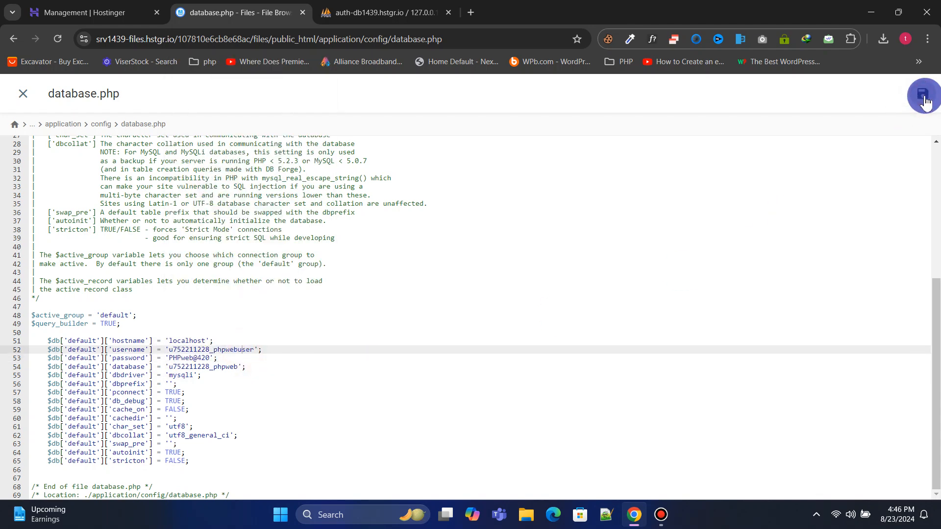
left_click(330, 40)
Open brandwp.site and visit the About Me, Resume, Portfolio, Blog and Contact sections
type("bran")
key("Return")
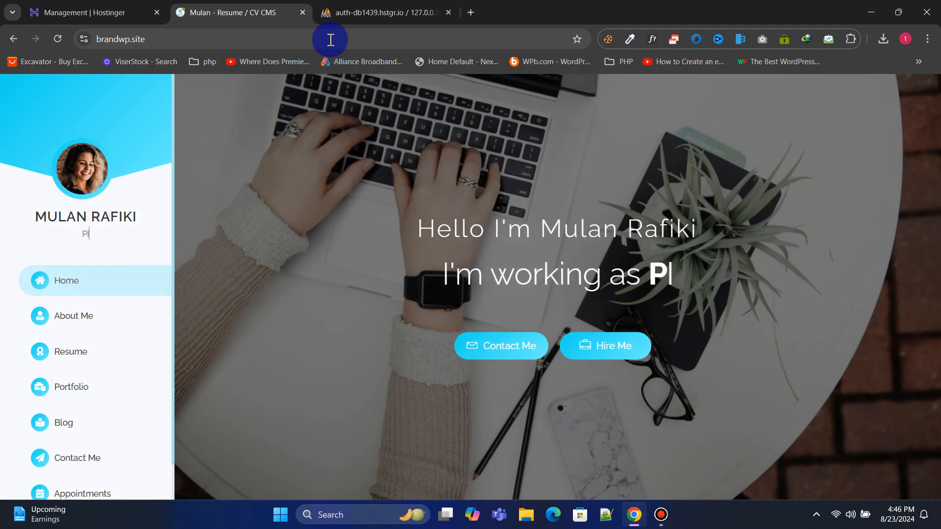
left_click(90, 322)
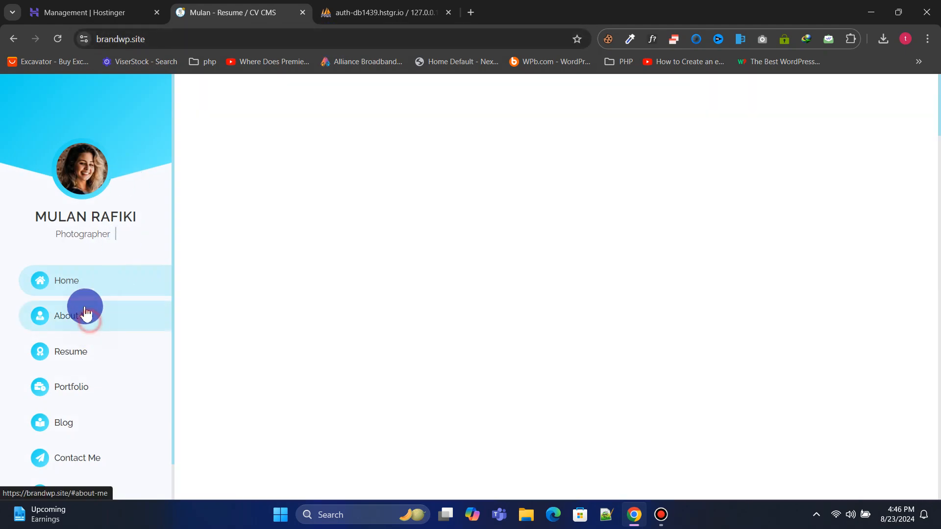
scroll(422, 285, "down", 15)
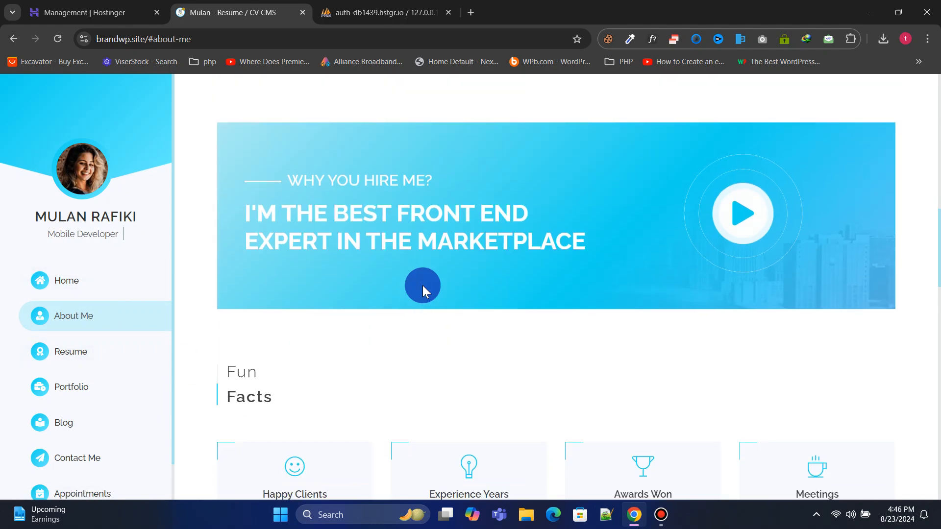
left_click(92, 367)
left_click(74, 389)
left_click(69, 424)
left_click(73, 457)
Check the Appointments page, return to Resume, and delete #resume from the address
scroll(93, 431, "down", 1)
left_click(81, 444)
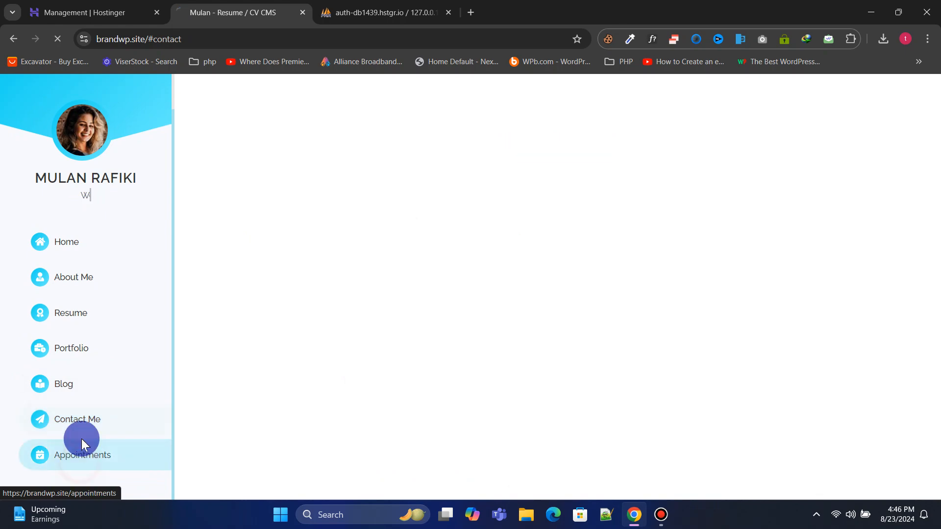
left_click(81, 368)
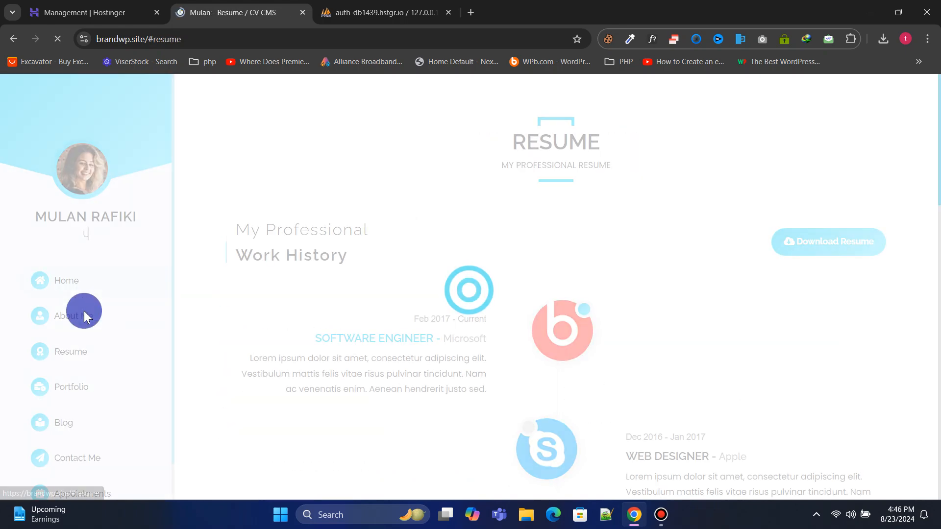
left_click(145, 42)
left_click_drag(175, 39, 287, 40)
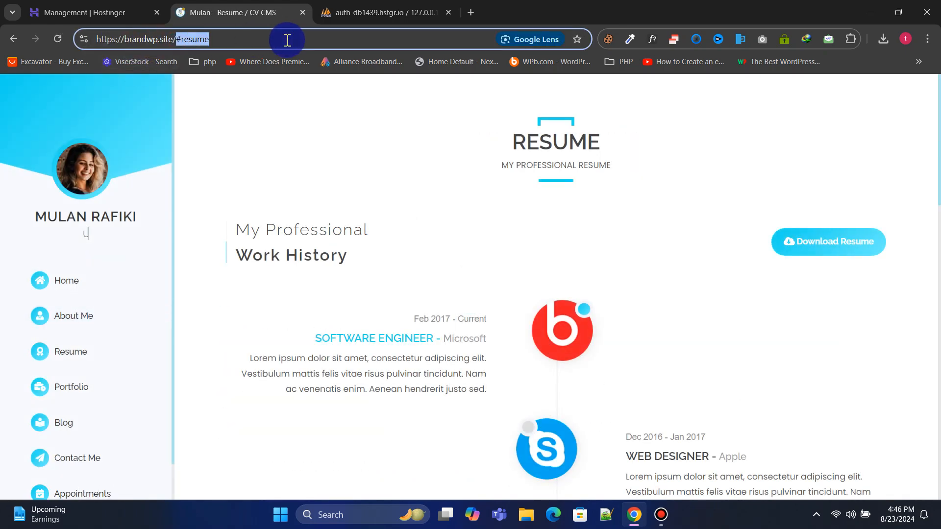
key("BackSpace")
Open brandwp.site/admin and log in with the admin email and password
type("admin")
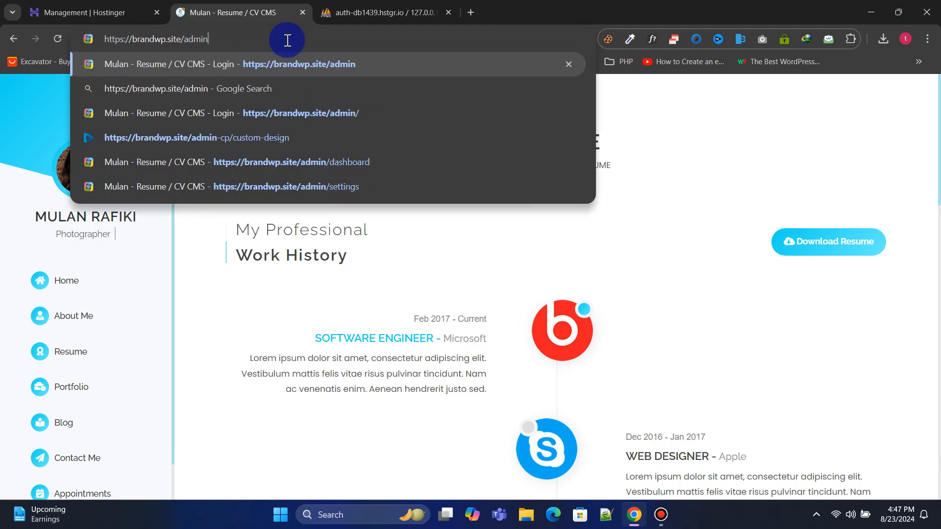
key("Return")
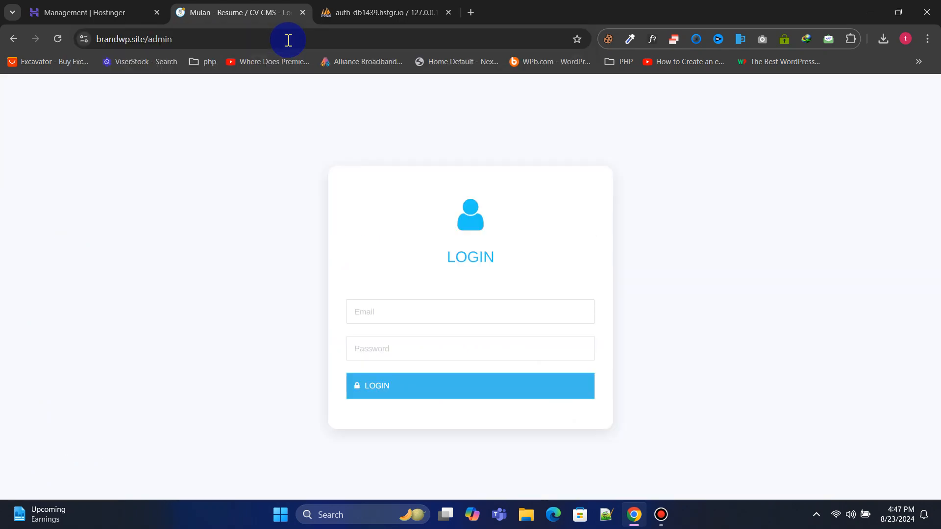
left_click(443, 311)
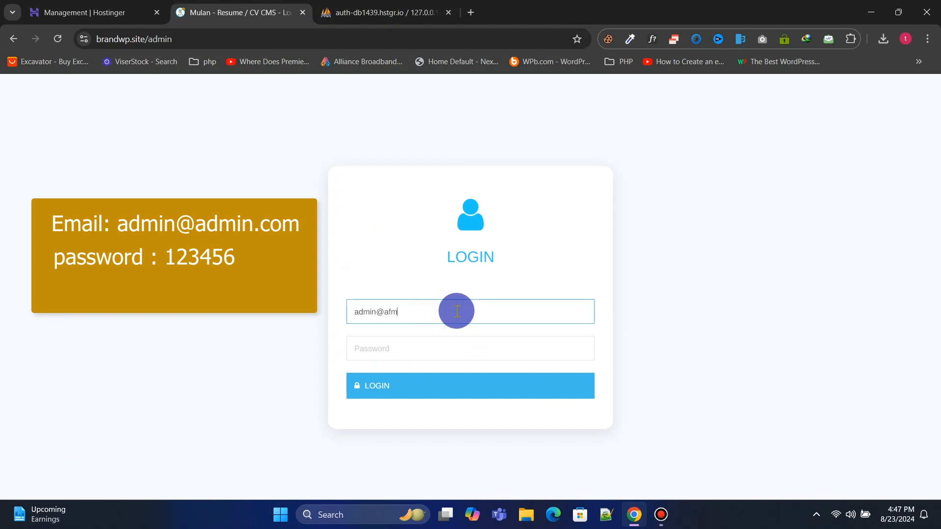
type("admin@admin.com")
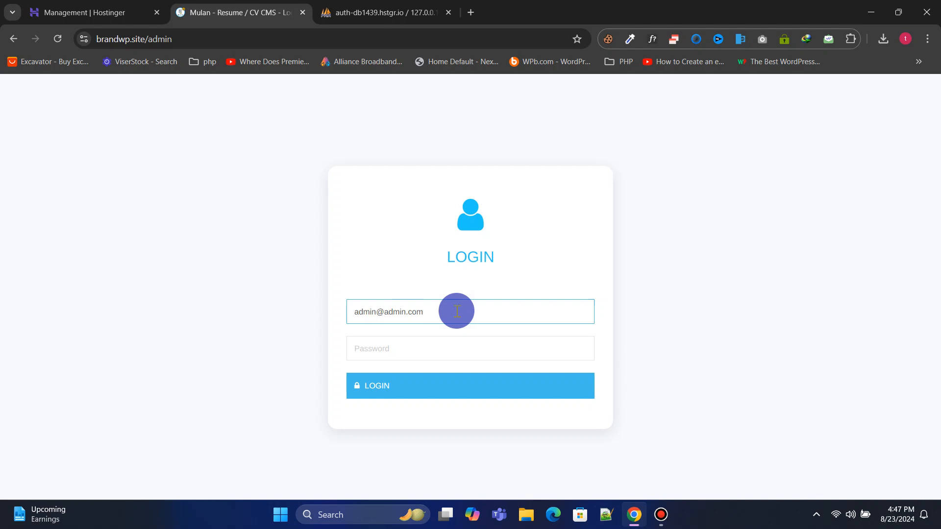
left_click(444, 351)
type("1")
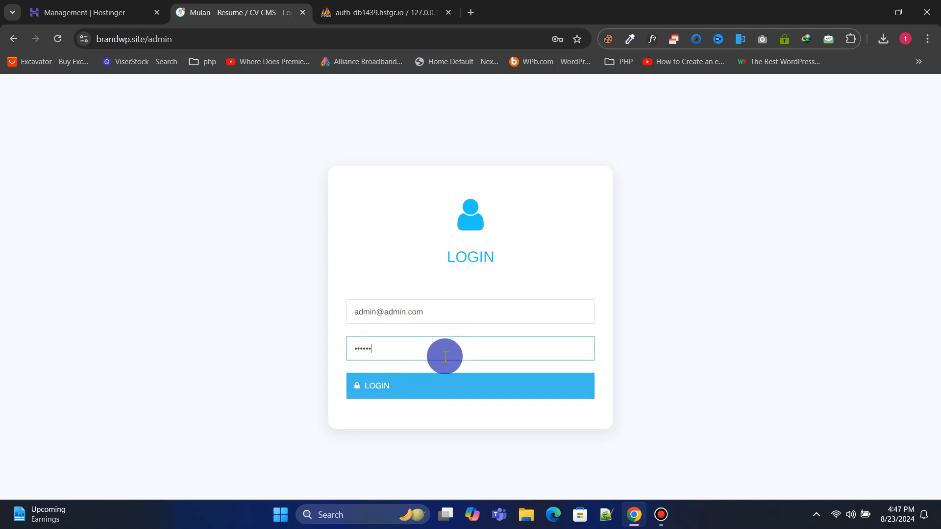
left_click(439, 385)
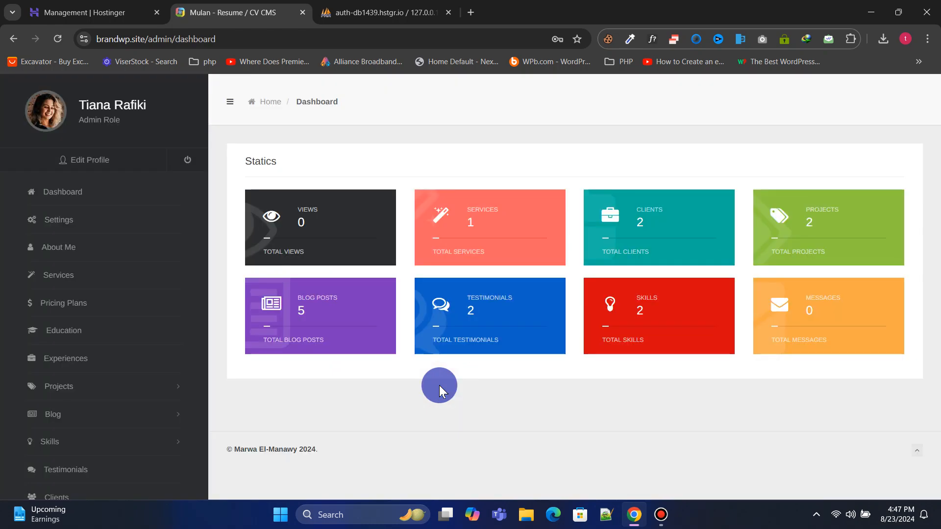
Replace the administrator's username with a new name, save the profile, and return to the dashboard
left_click(575, 211)
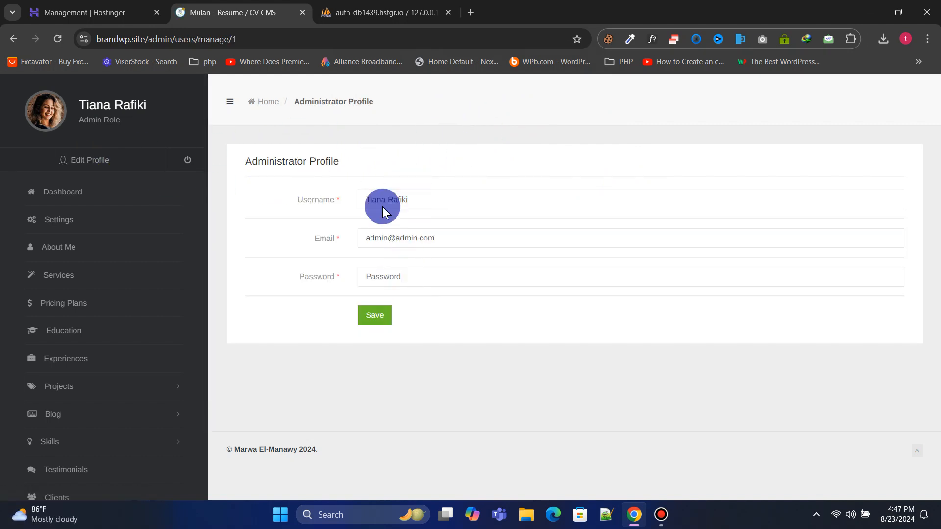
triple_click(395, 201)
type("Anjan")
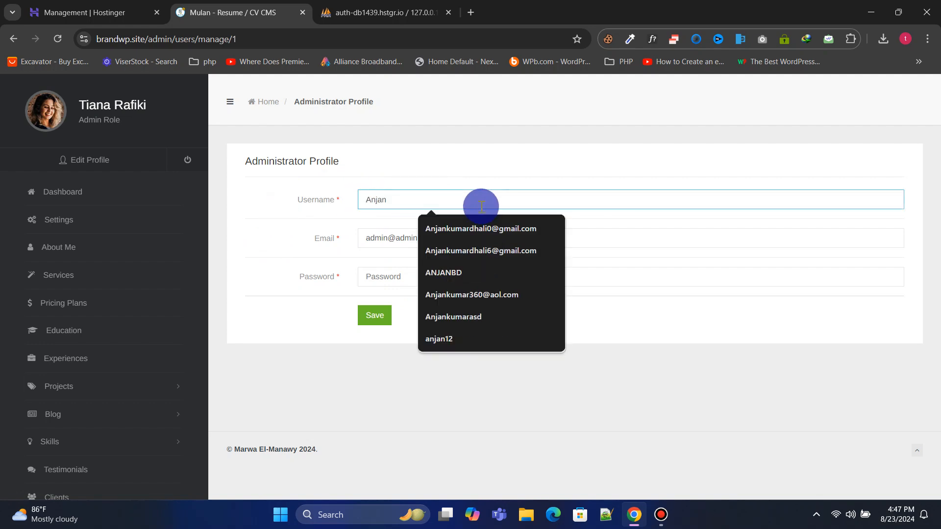
left_click(376, 321)
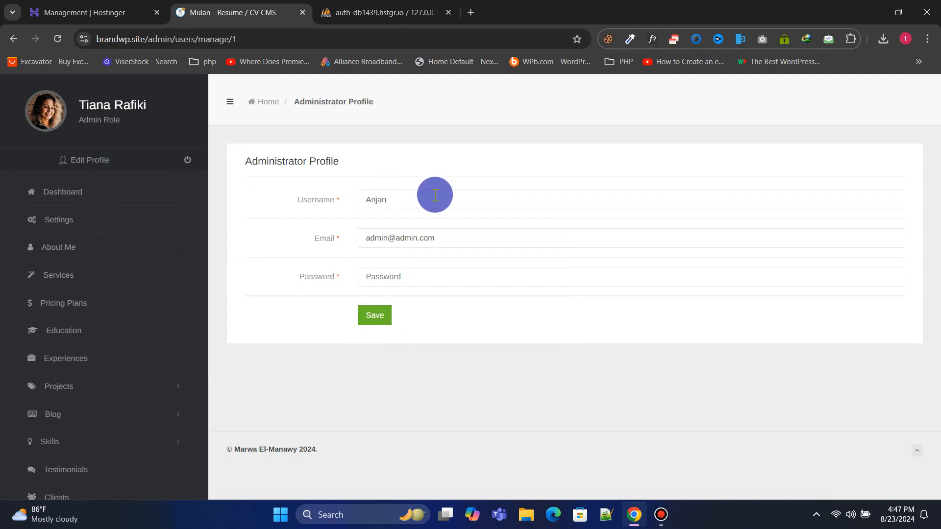
left_click(97, 198)
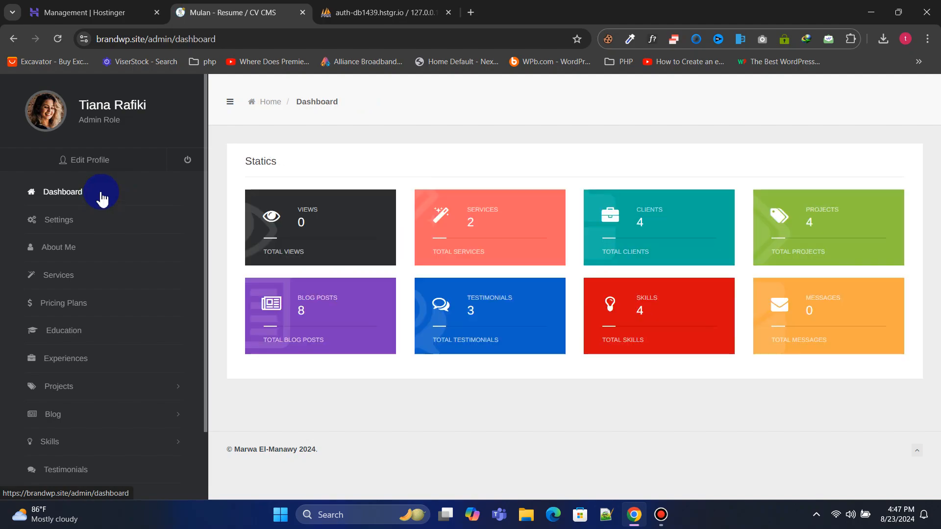